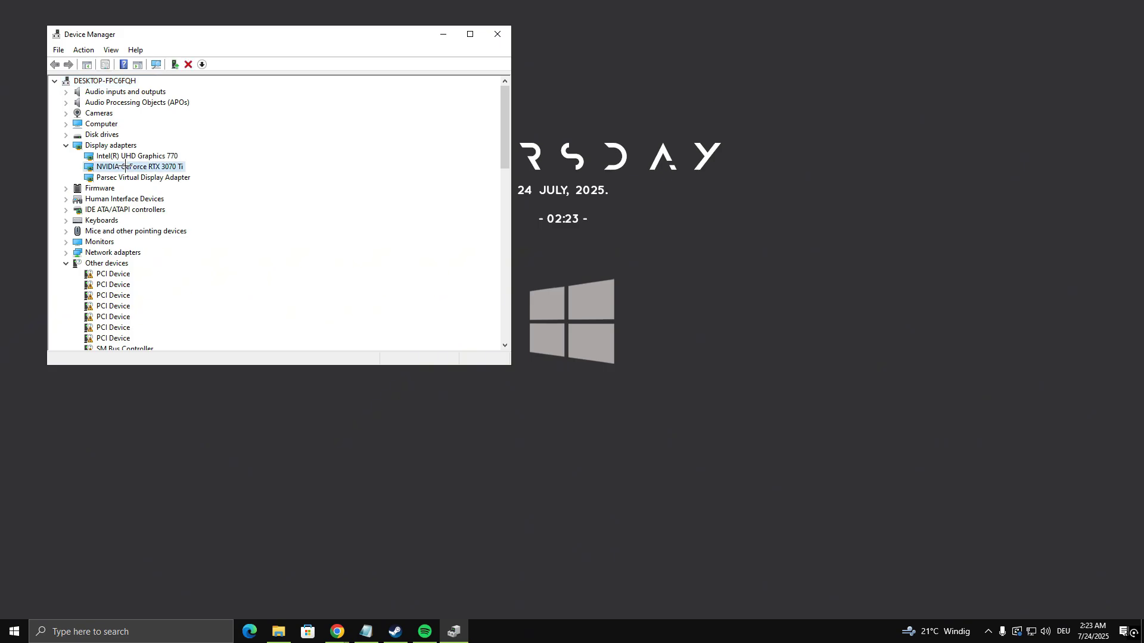
Search automatically for an updated NVIDIA GeForce RTX 3070 Ti driver from its device properties, and close Device Manager.
right_click(125, 167)
left_click(179, 236)
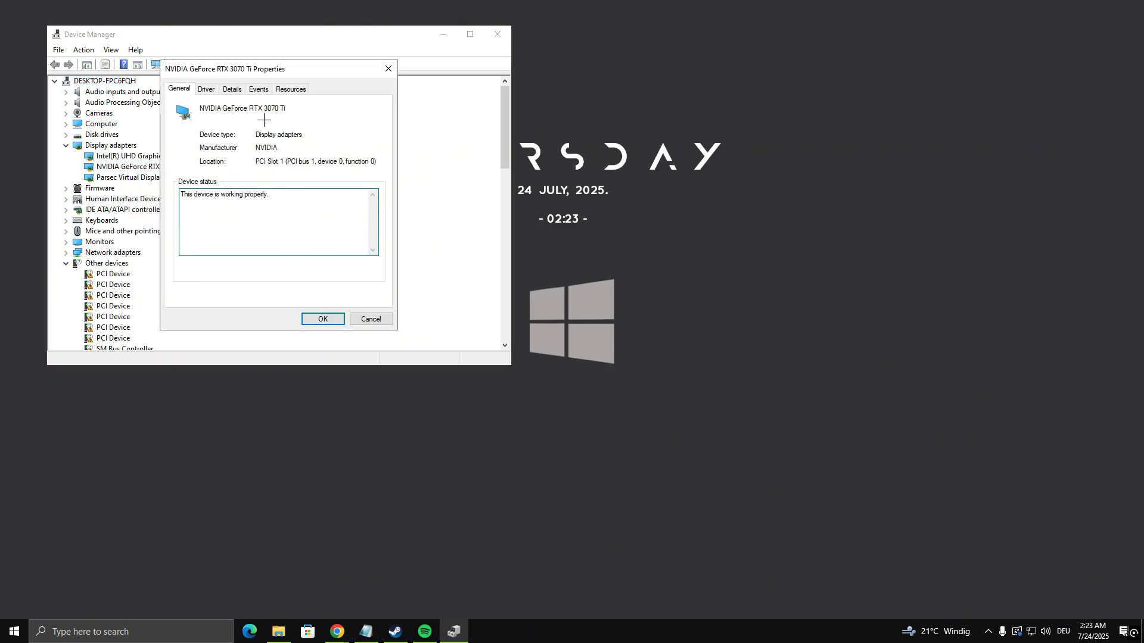
left_click(206, 90)
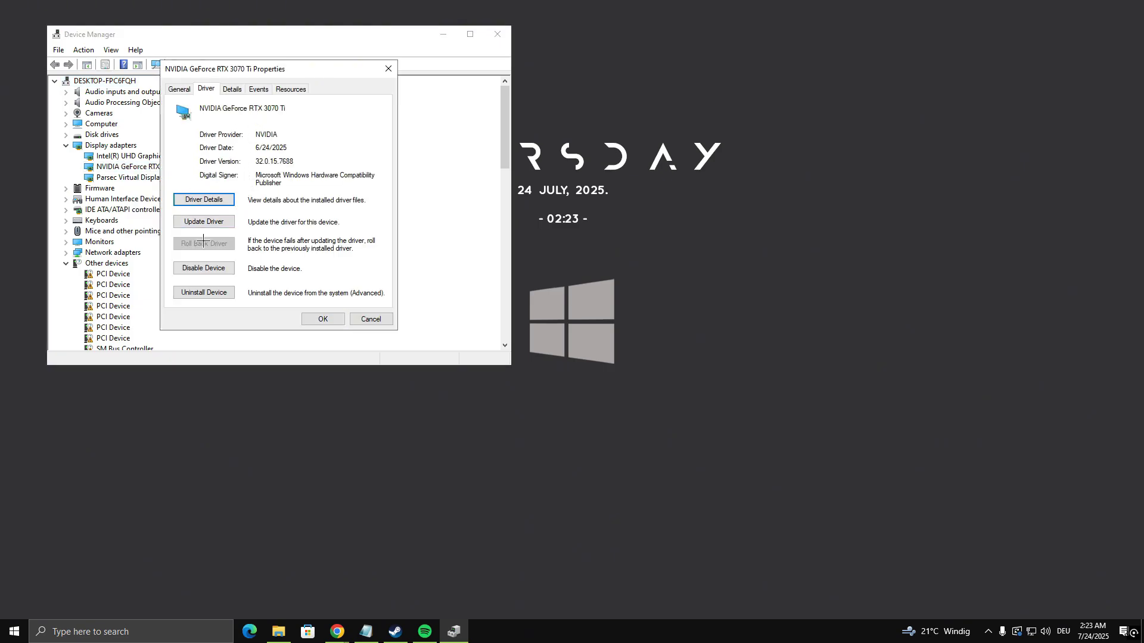
left_click(204, 222)
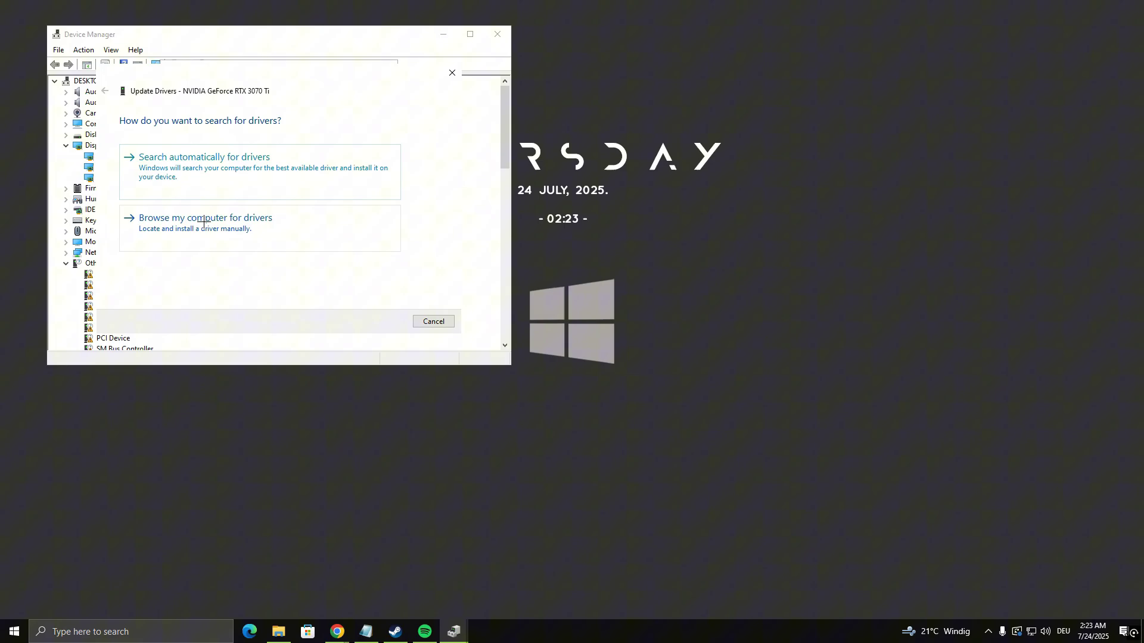
left_click(256, 166)
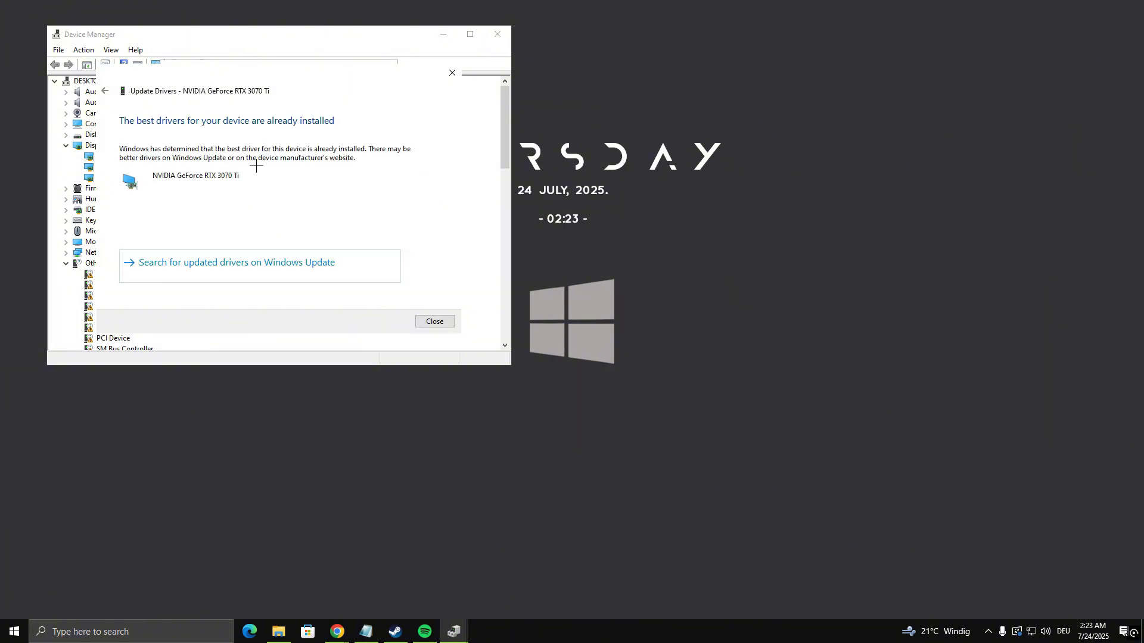
left_click(434, 321)
left_click(498, 34)
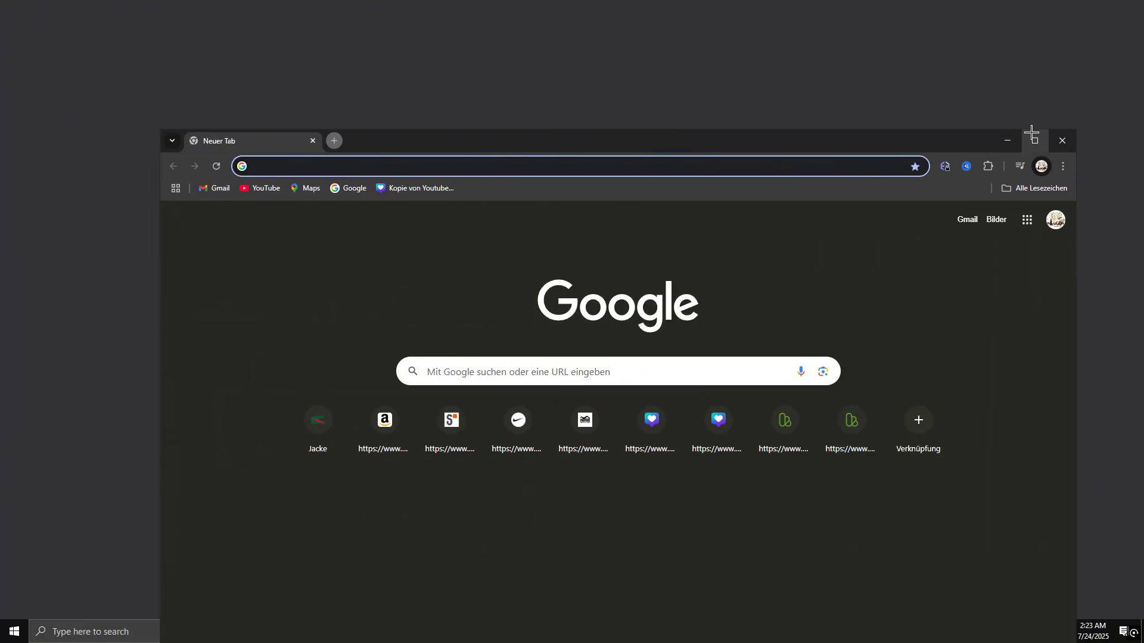
Search the web for "nvidia driver download" and open the English official NVIDIA drivers page at its manual driver search.
left_click(1034, 132)
type("nvidia driver download")
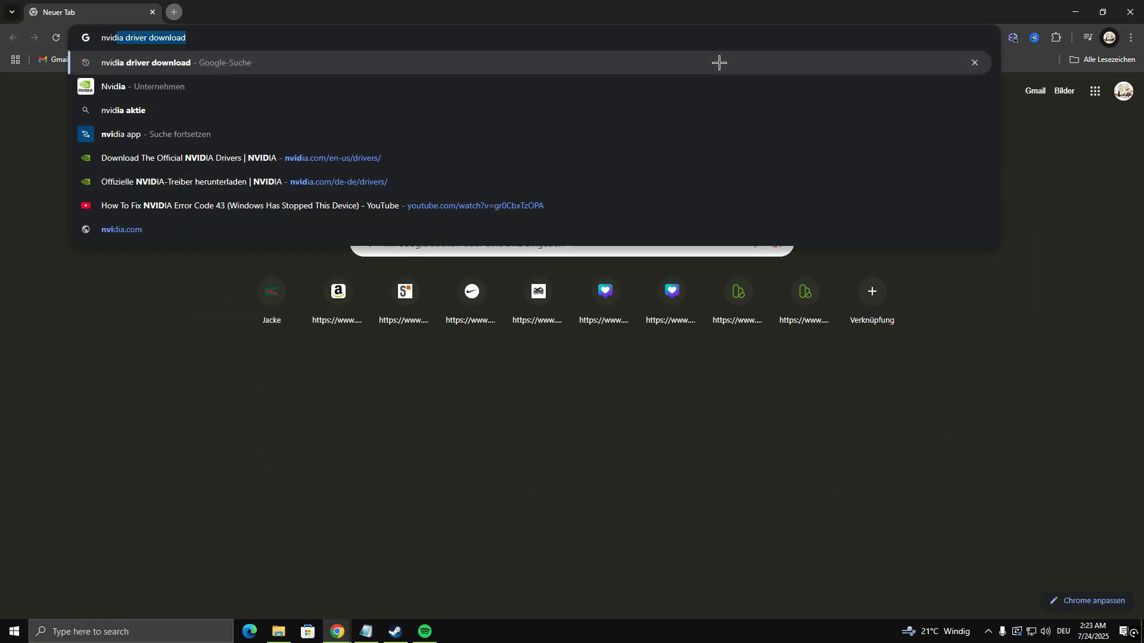
key("Return")
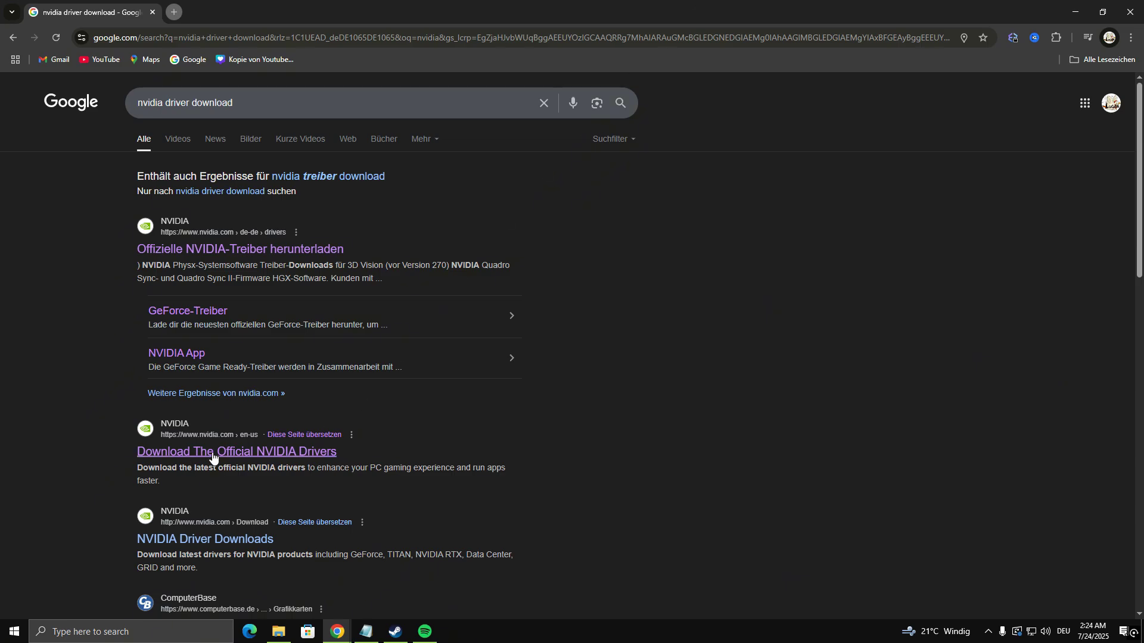
left_click(206, 451)
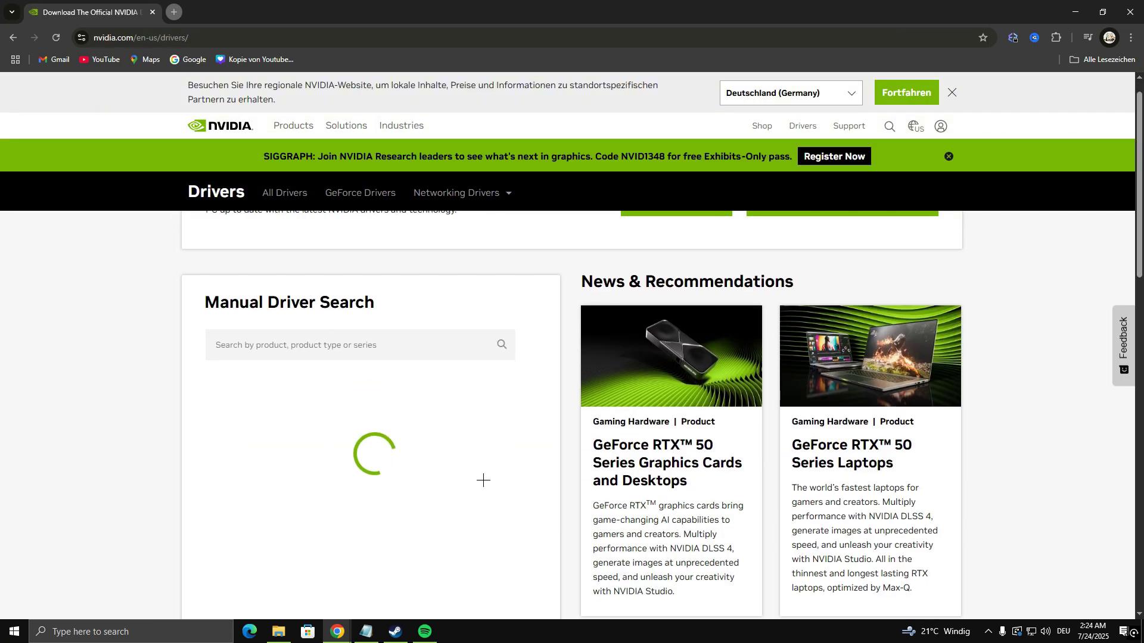
scroll(357, 369, "down", 2)
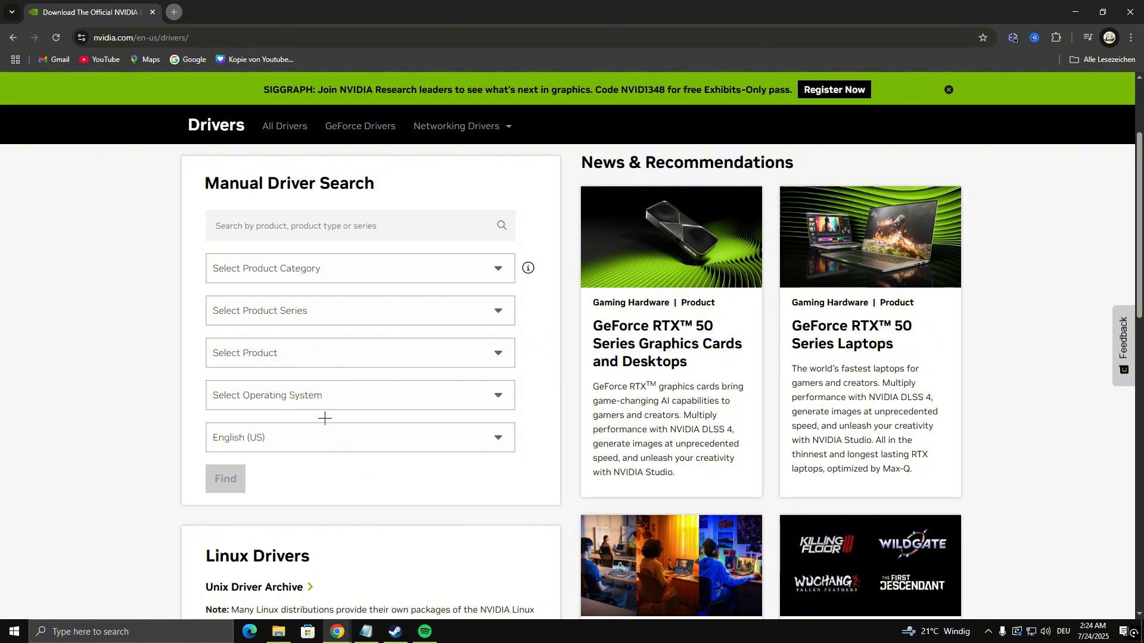
Choose GeForce as the product category in the manual driver search, and close the browser.
left_click(307, 275)
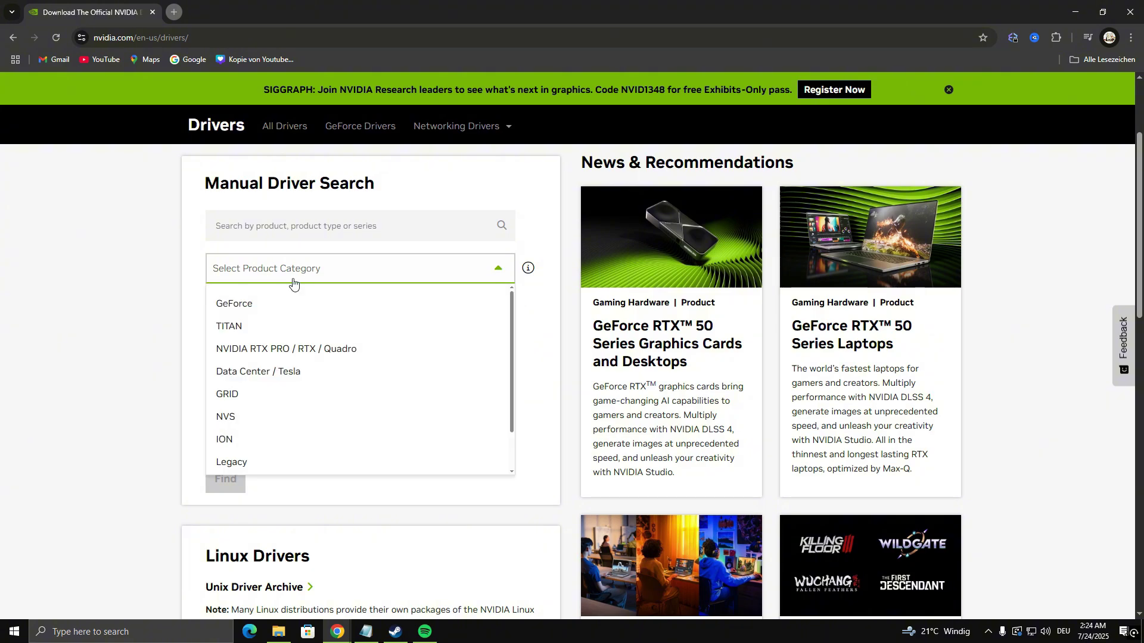
left_click(274, 303)
left_click(275, 311)
left_click(274, 345)
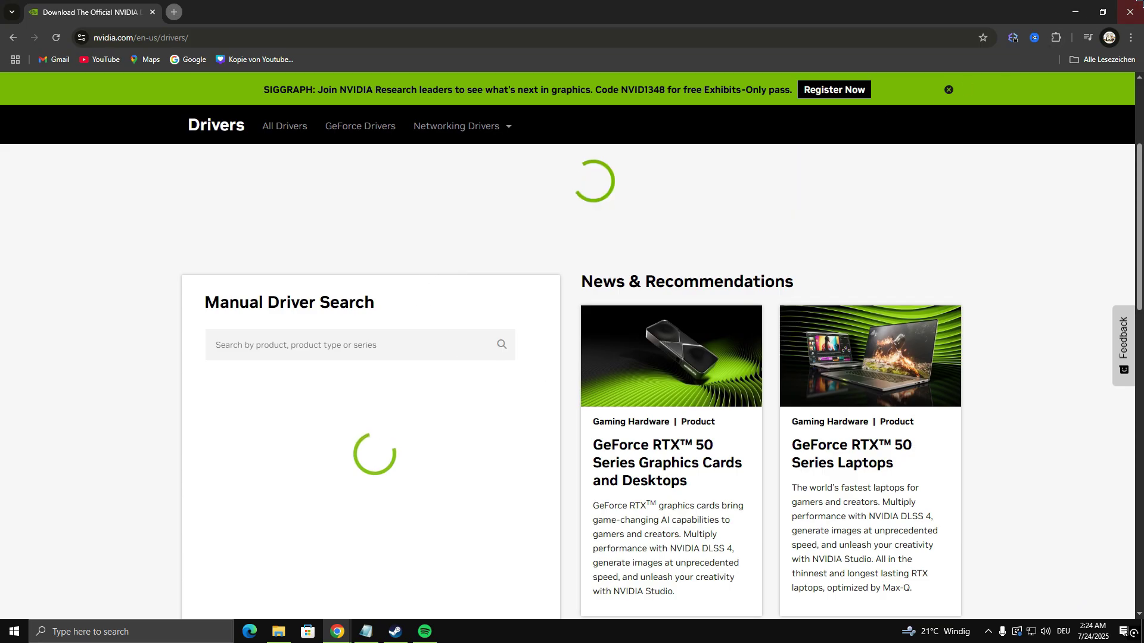
left_click(1130, 12)
Open the NVIDIA App, check its driver section for an available Game Ready Driver update, and close the app.
left_click(141, 639)
type("nvidia")
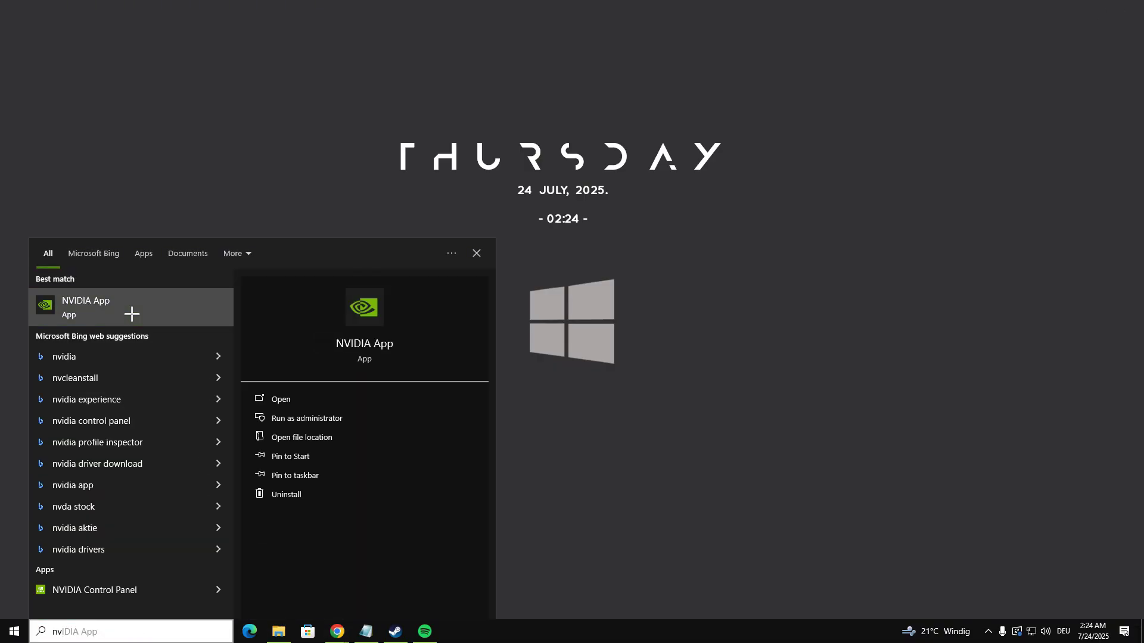
left_click(130, 311)
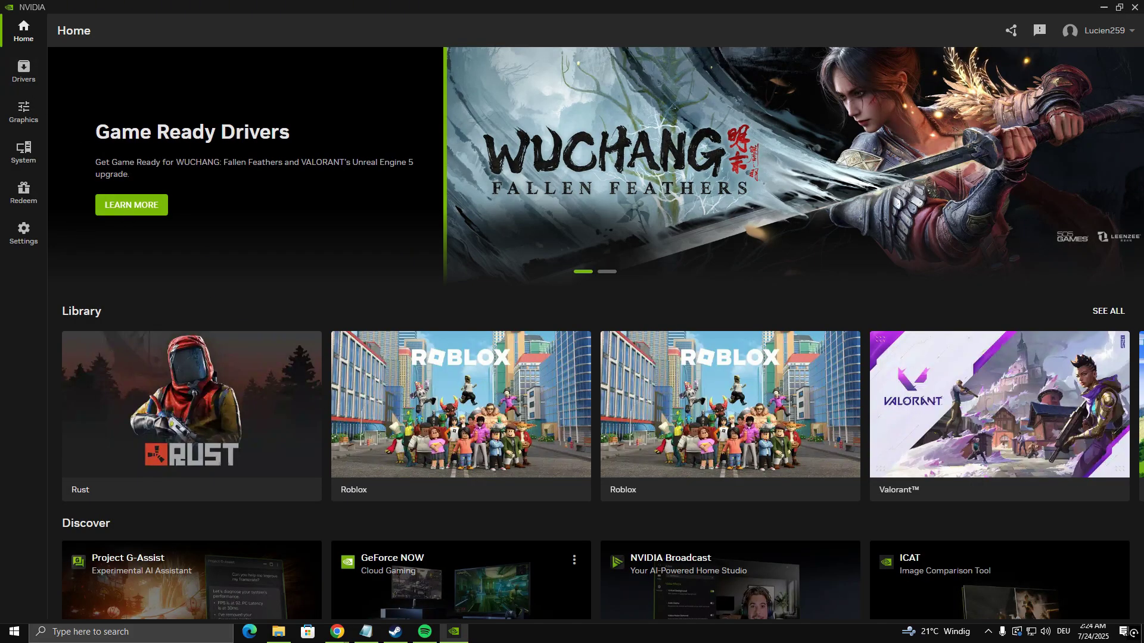
left_click(24, 70)
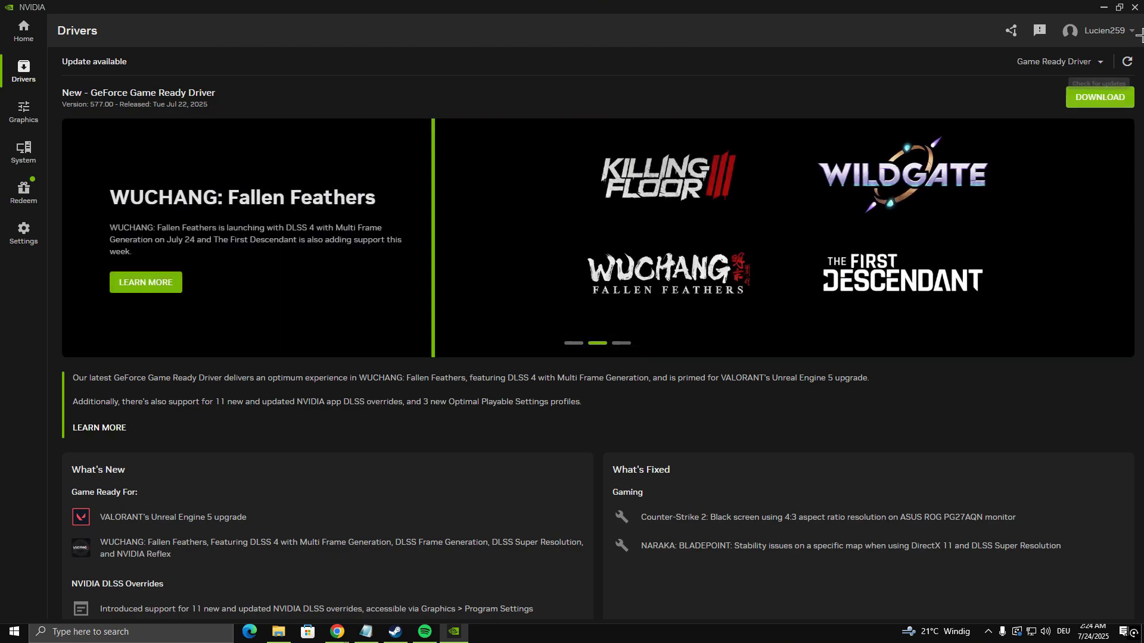
left_click(1136, 7)
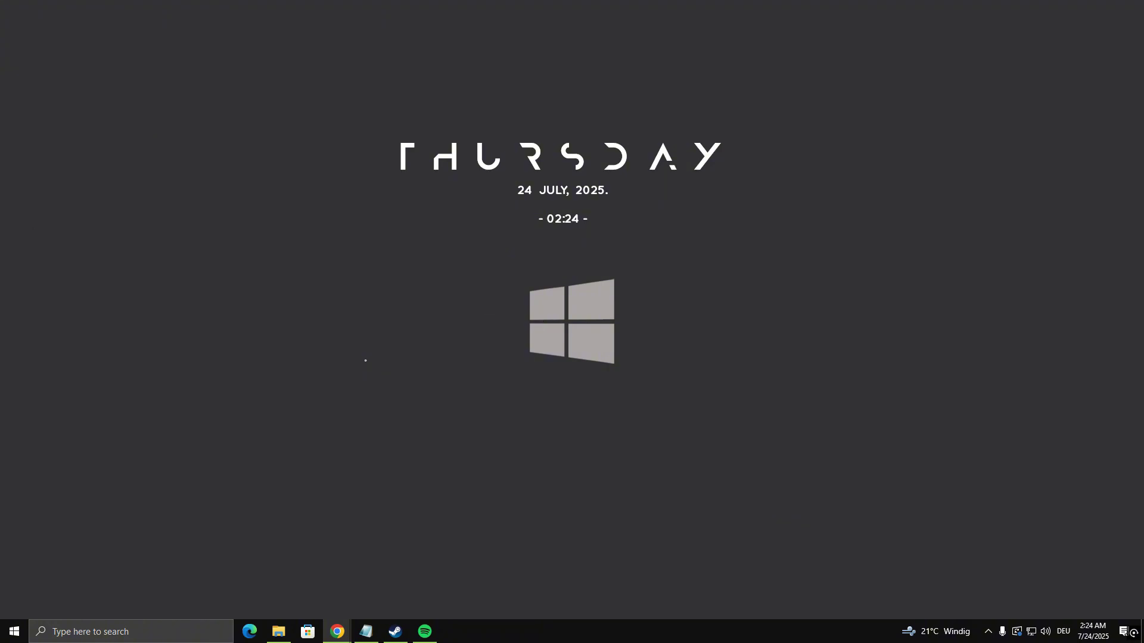
Show the PC's shut down and restart options, and dismiss them.
left_click(14, 632)
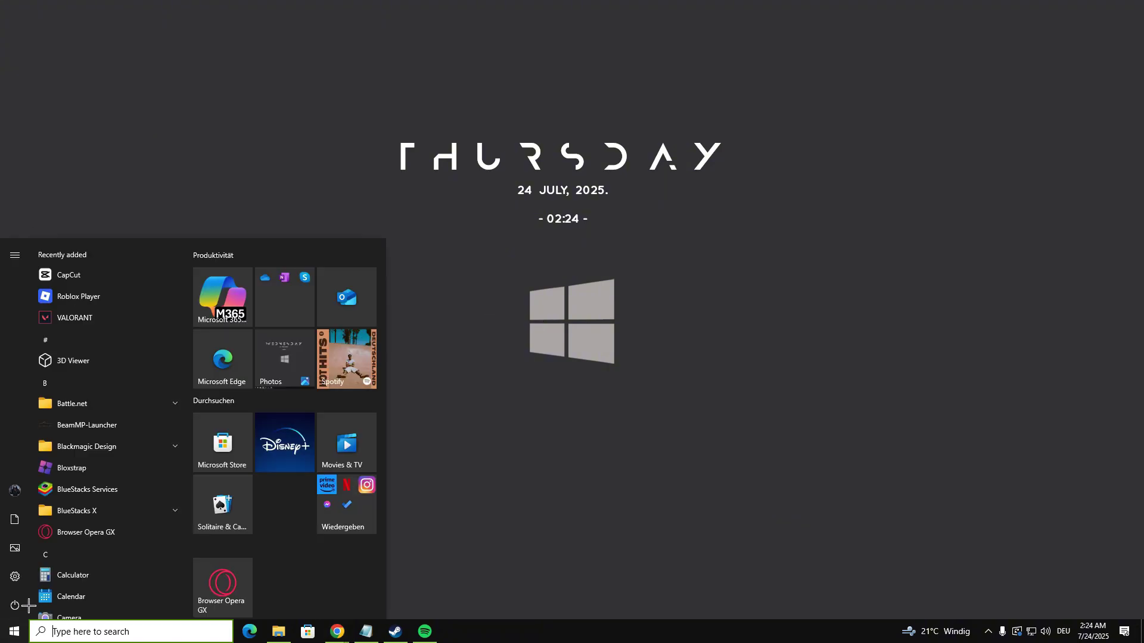
left_click(15, 606)
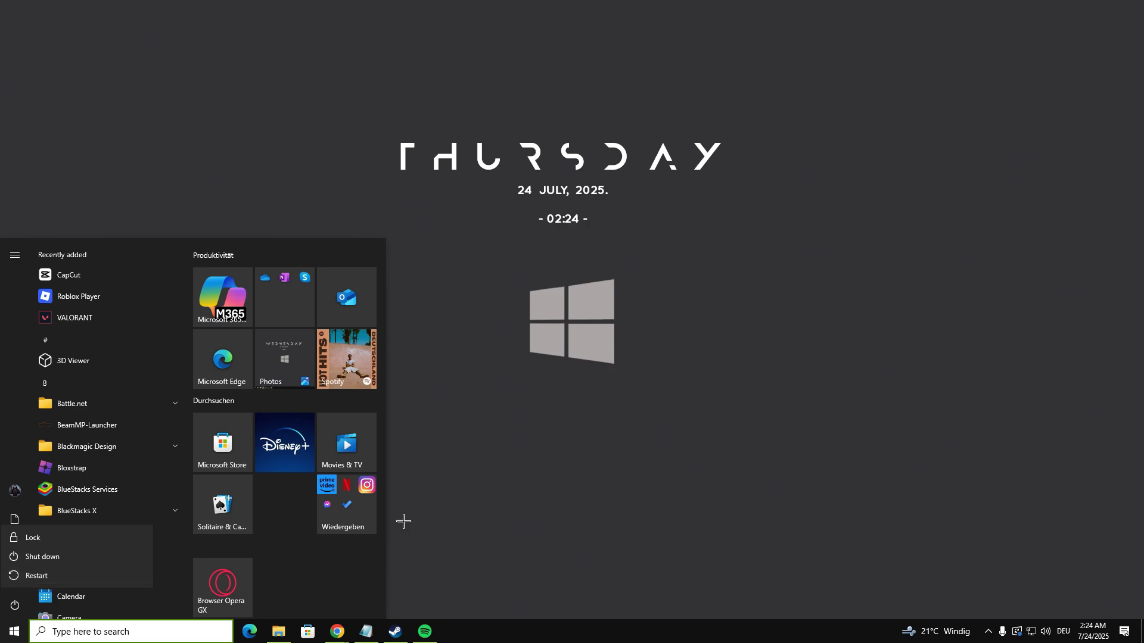
key("Escape")
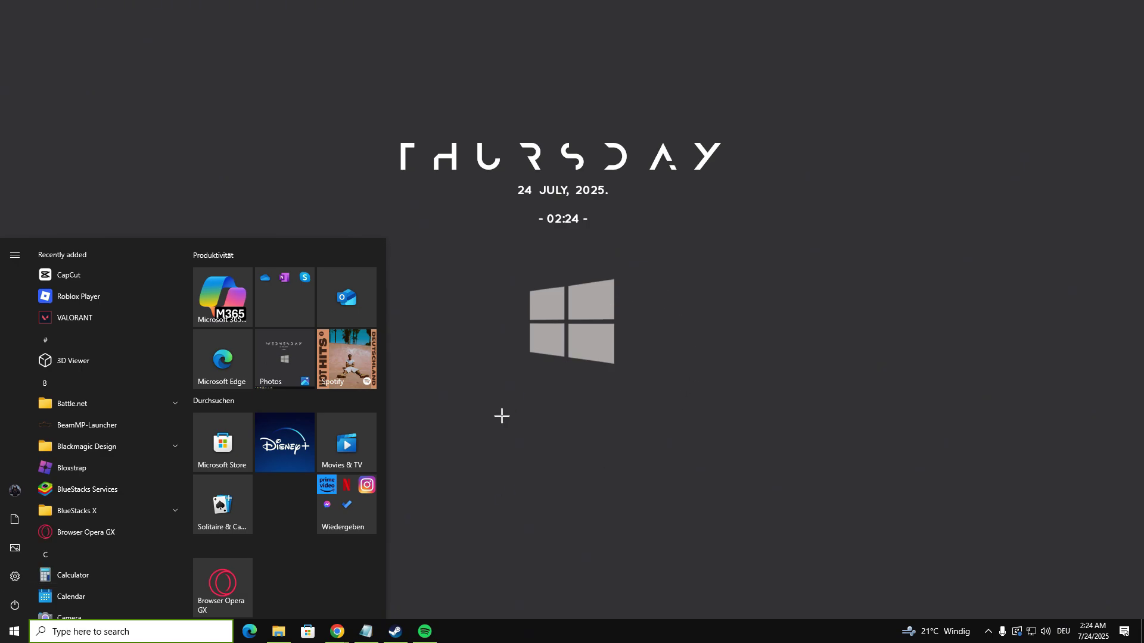
Open the Windows Graphics settings and add the desktop app GAME.exe to the graphics performance preference list.
left_click(160, 639)
type("grap")
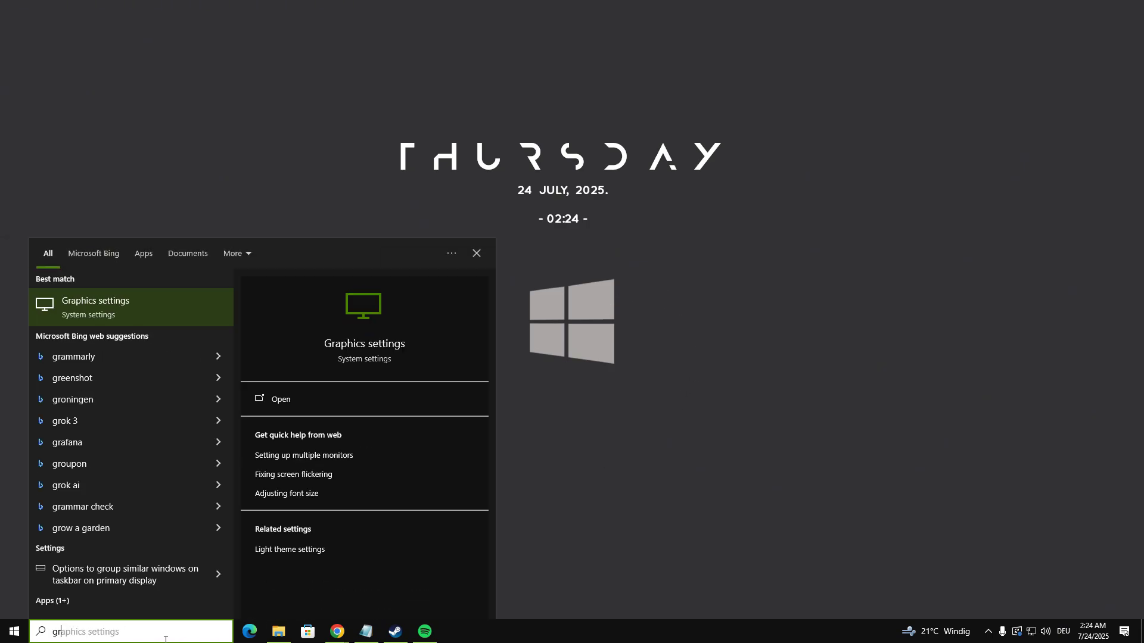
left_click(167, 312)
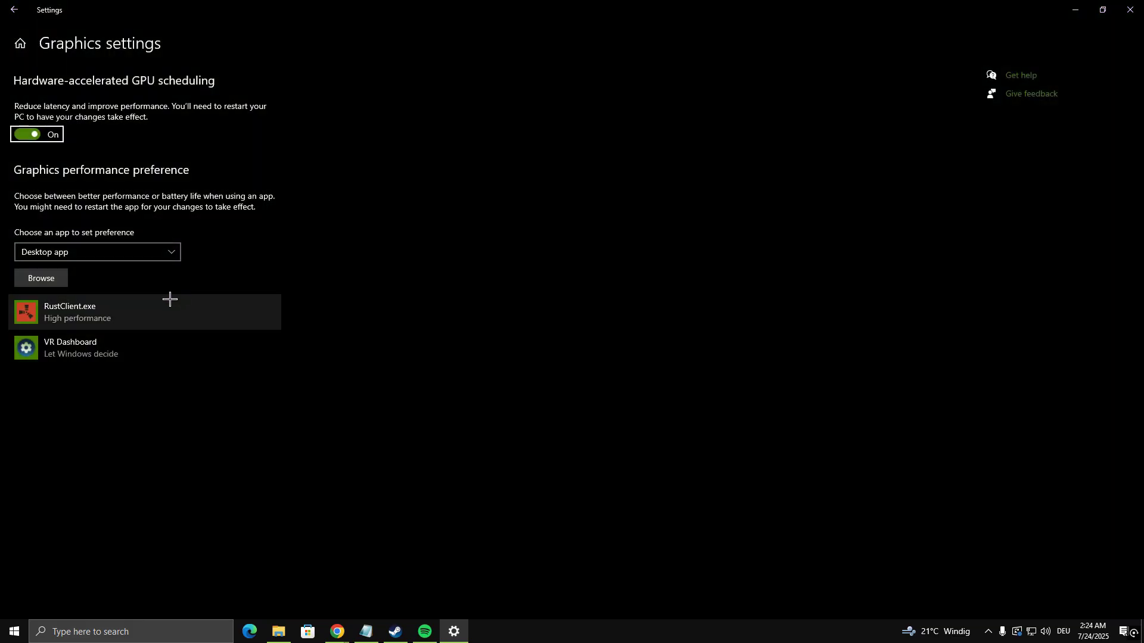
left_click(54, 276)
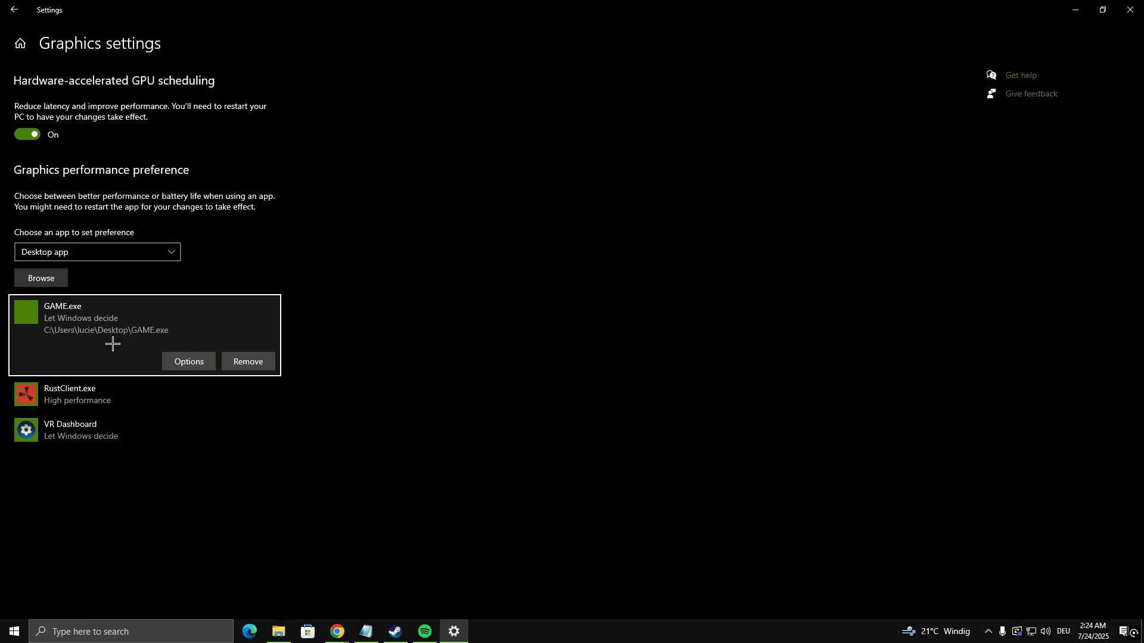
Set the graphics preference of GAME.exe to High performance, save it, and close Settings.
left_click(187, 360)
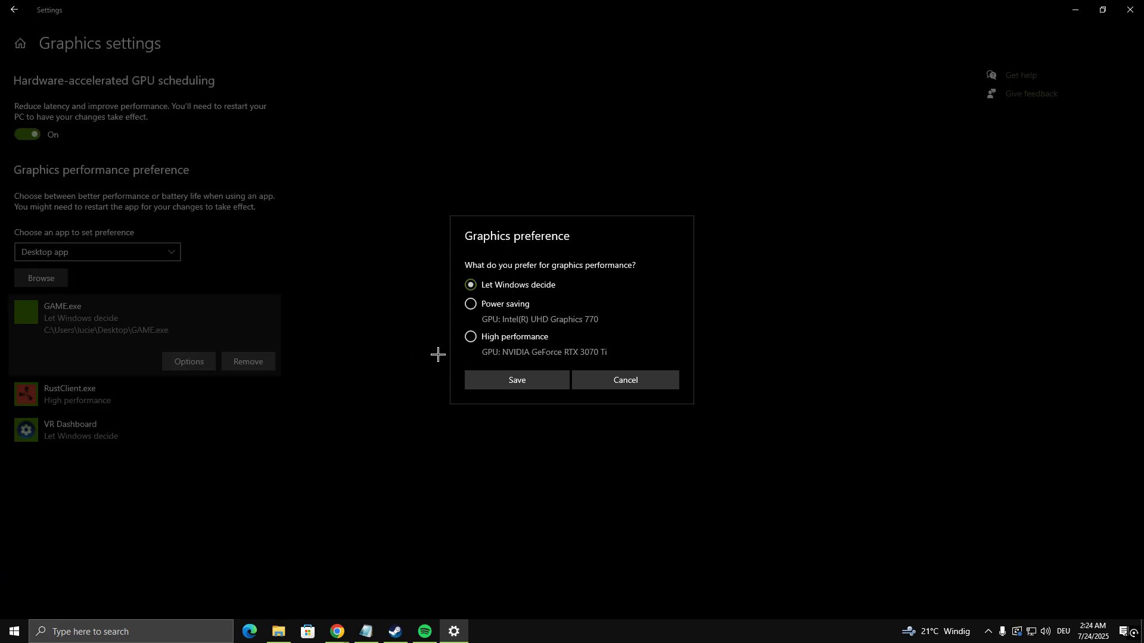
left_click(474, 337)
left_click(518, 379)
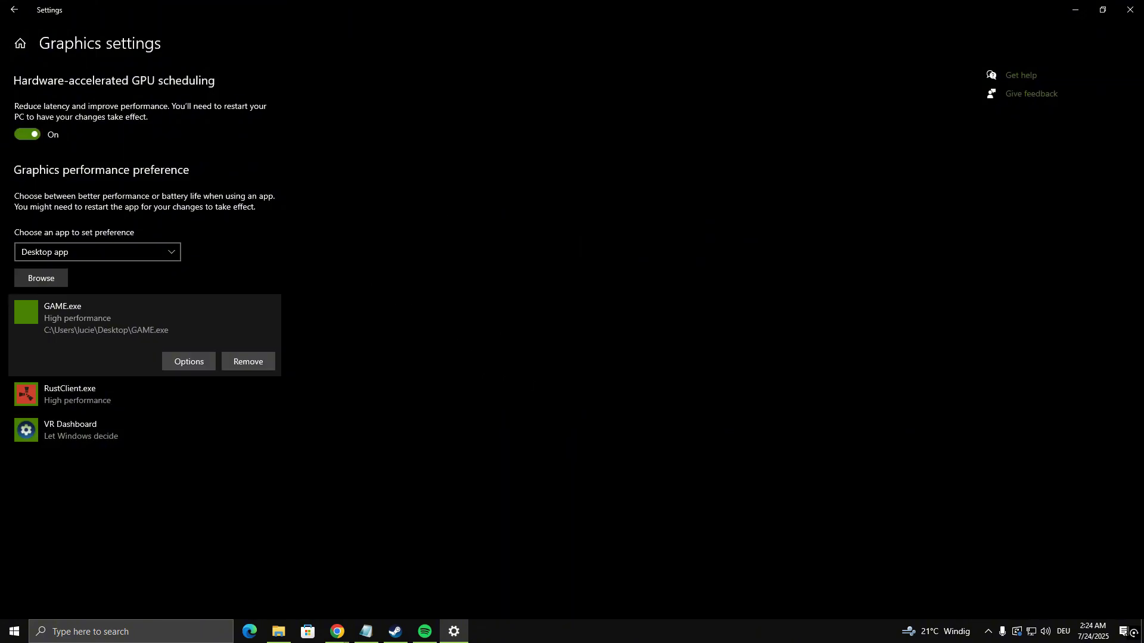
key("alt+Tab")
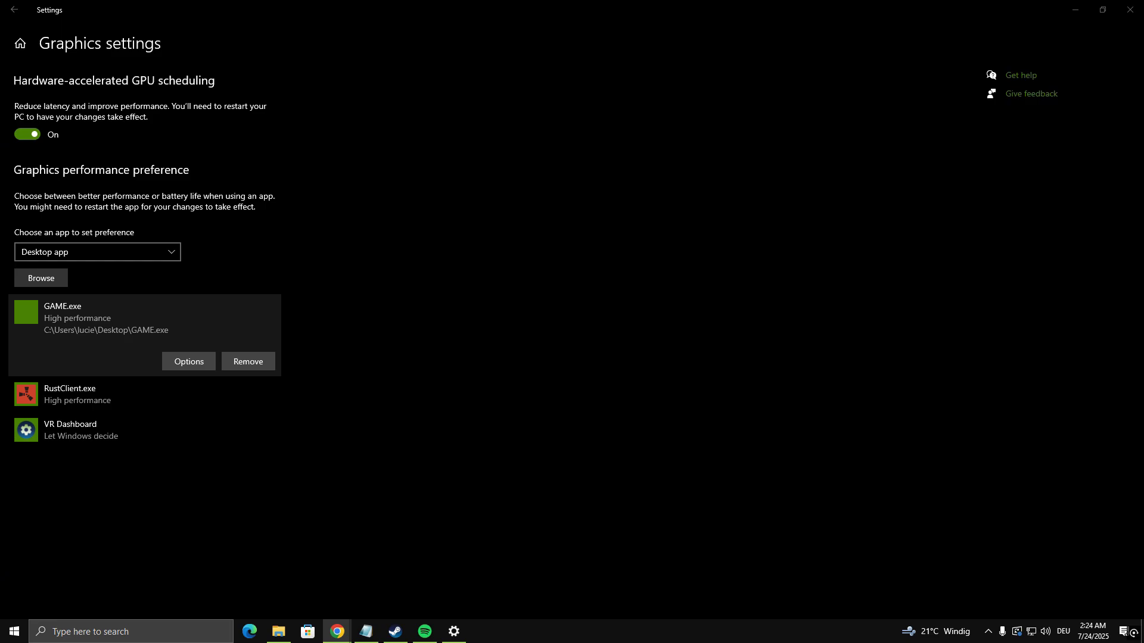
left_click(1128, 9)
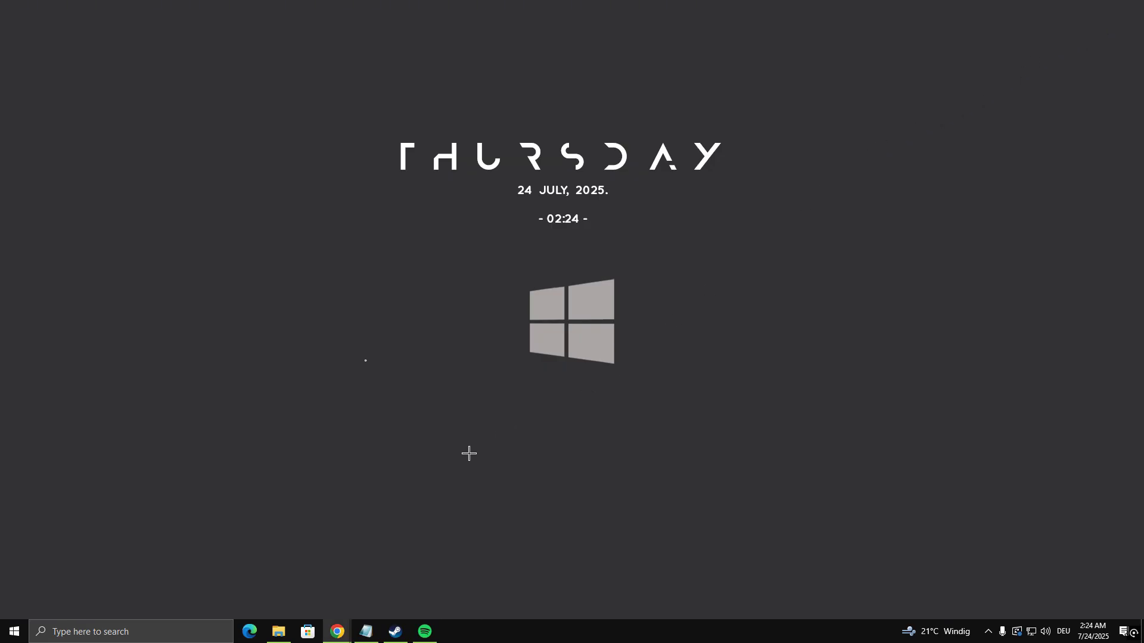
Switch to Steam and open the game's local installation folder from the Installed Files section of its properties.
left_click(395, 632)
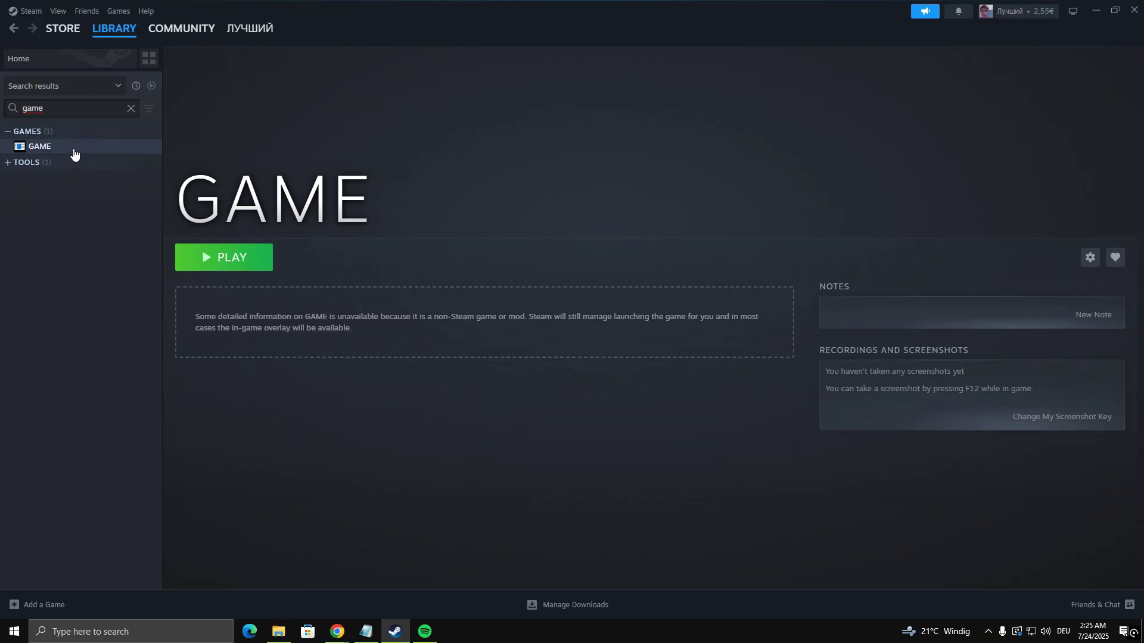
left_click(52, 113)
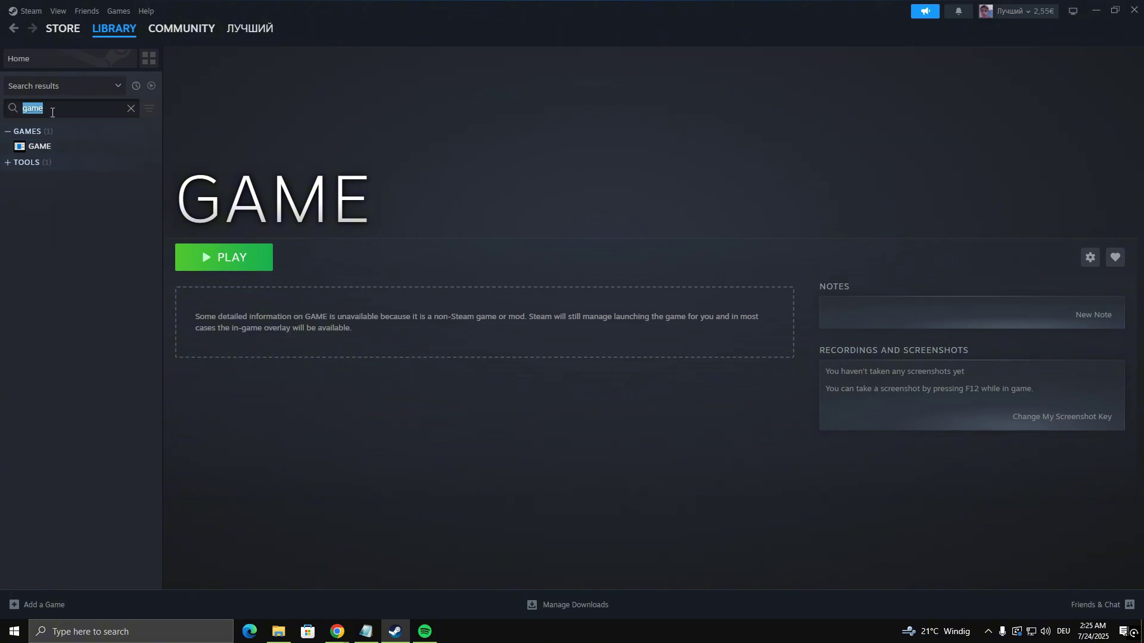
right_click(73, 148)
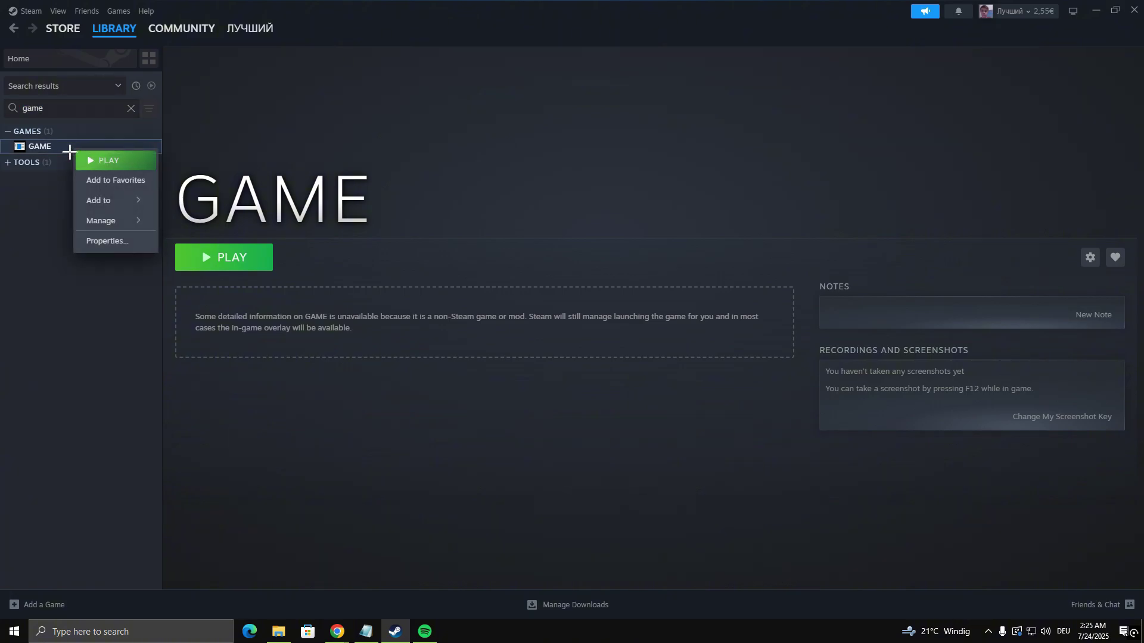
left_click(121, 243)
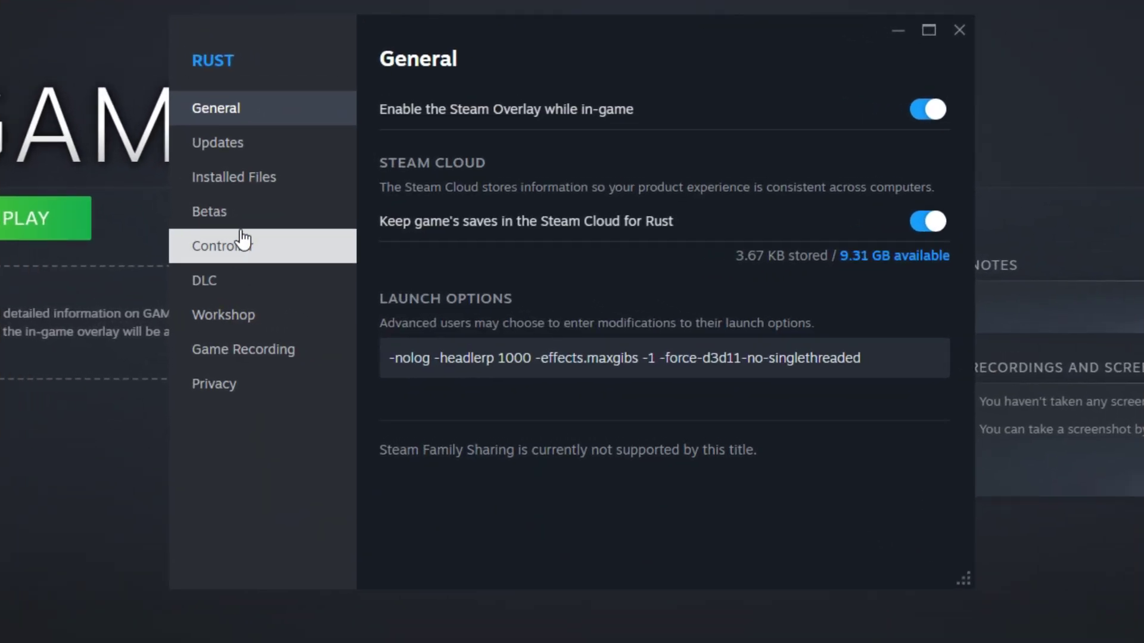
left_click(255, 188)
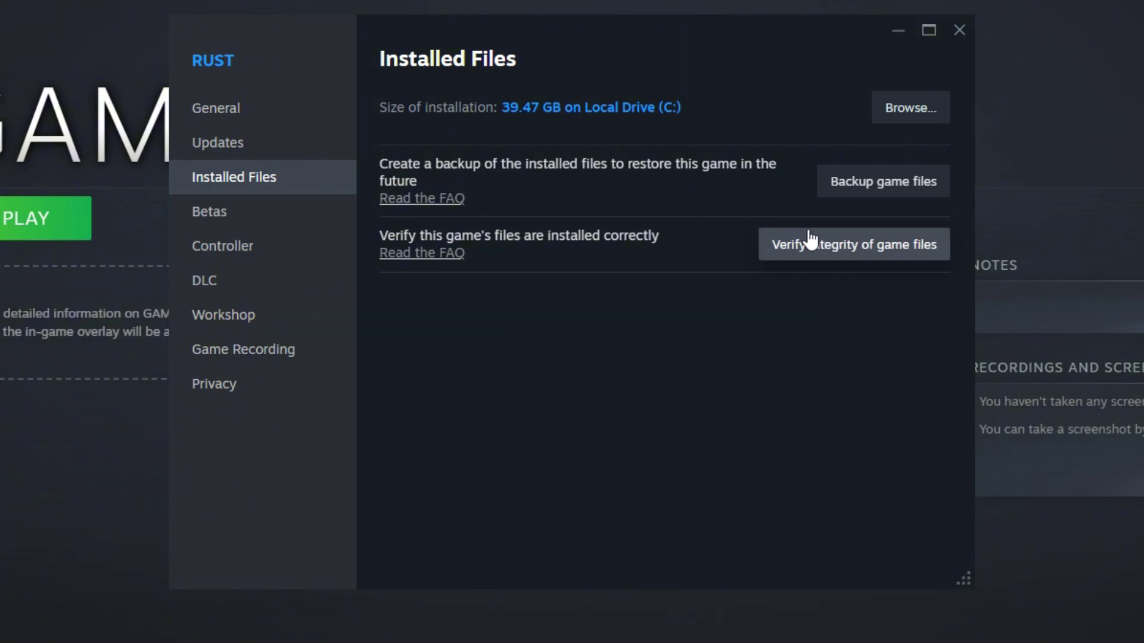
left_click(908, 116)
Set GAME.exe to run in compatibility mode for Windows 8 in its file properties.
left_click(575, 290)
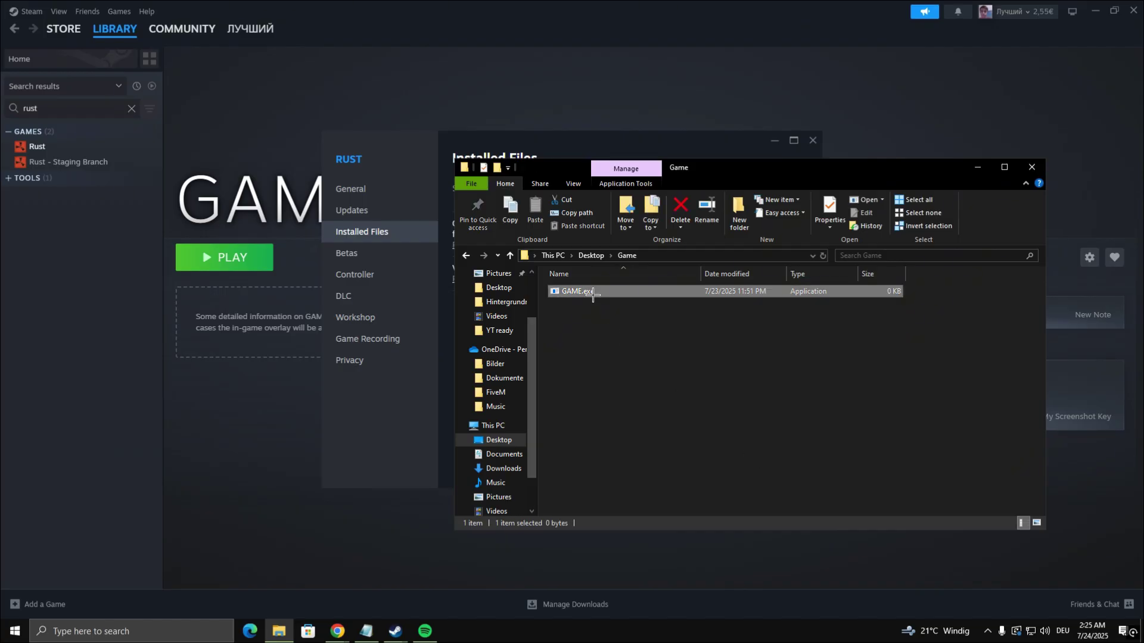
right_click(594, 294)
left_click(653, 573)
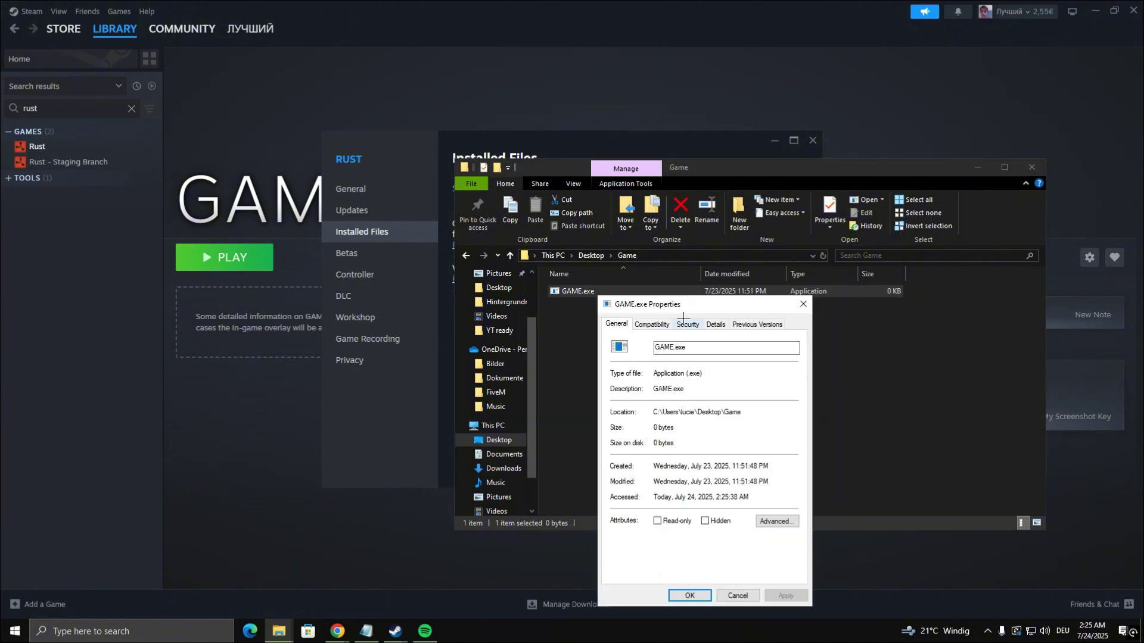
left_click(653, 325)
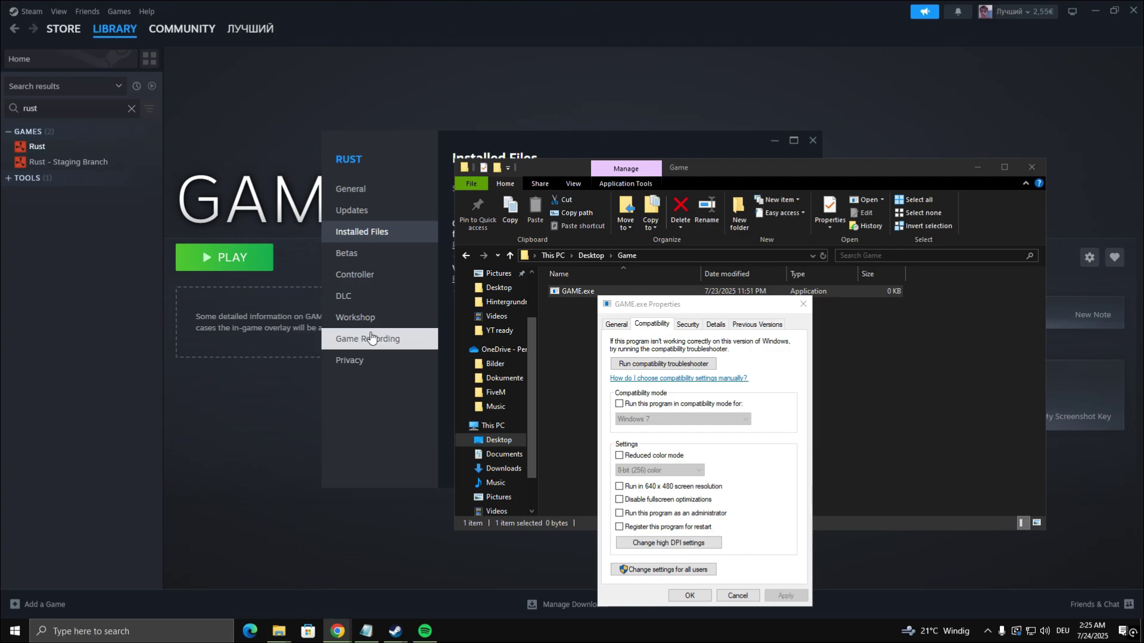
left_click(620, 404)
left_click(683, 419)
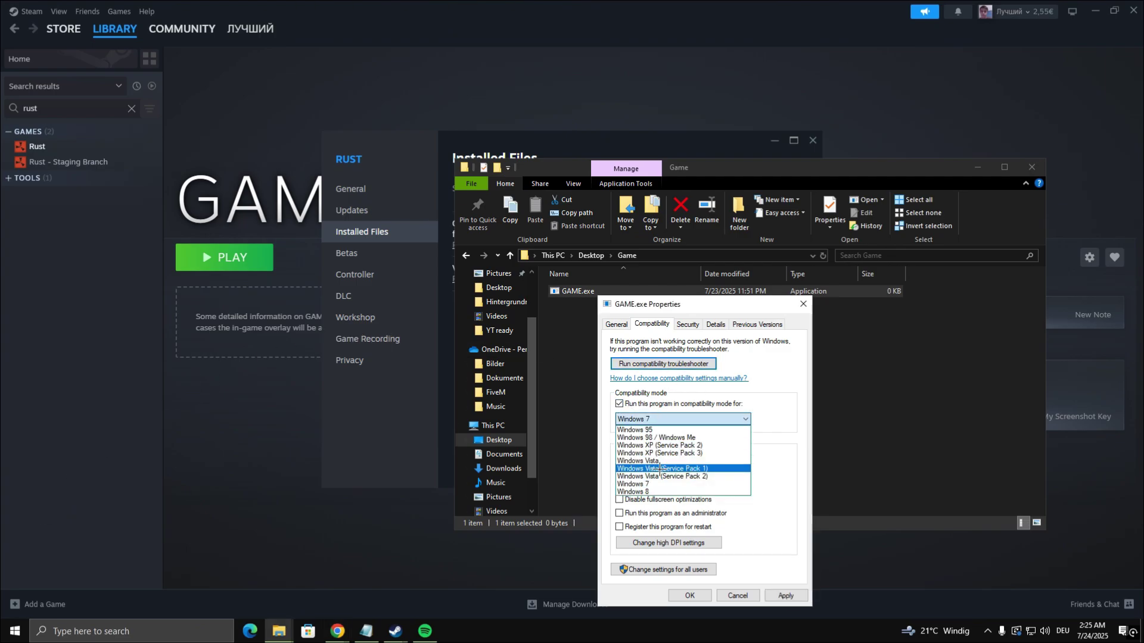
left_click(665, 491)
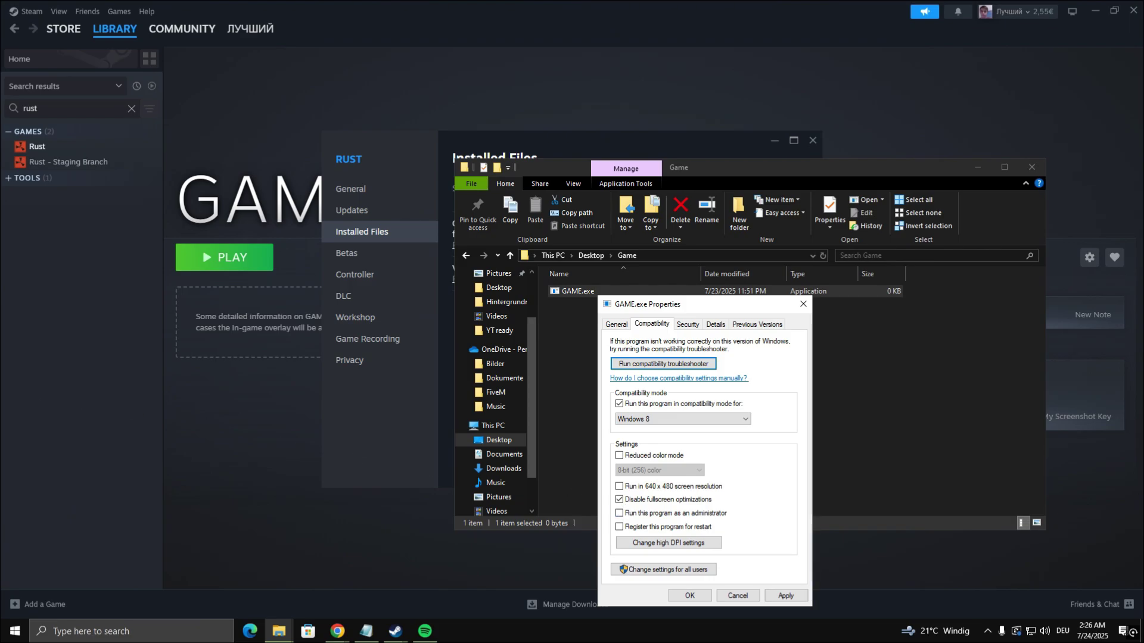
Apply the compatibility settings of GAME.exe and close its properties.
key("alt+Tab")
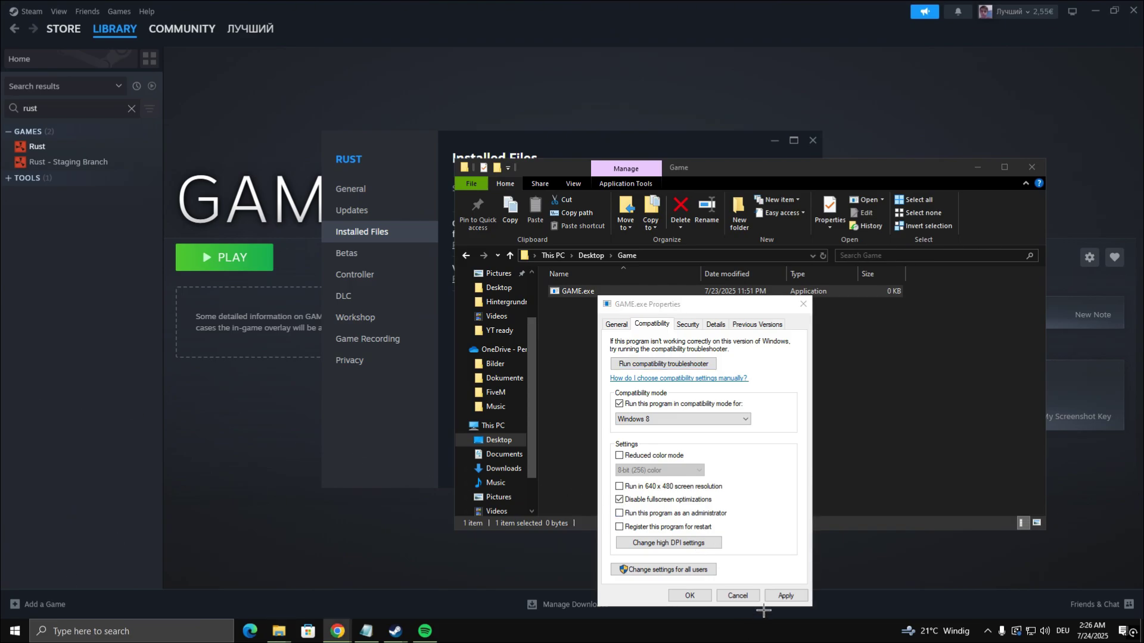
key("alt+Tab")
key("alt+Tab")
key("alt+Tab")
left_click(774, 596)
left_click(688, 595)
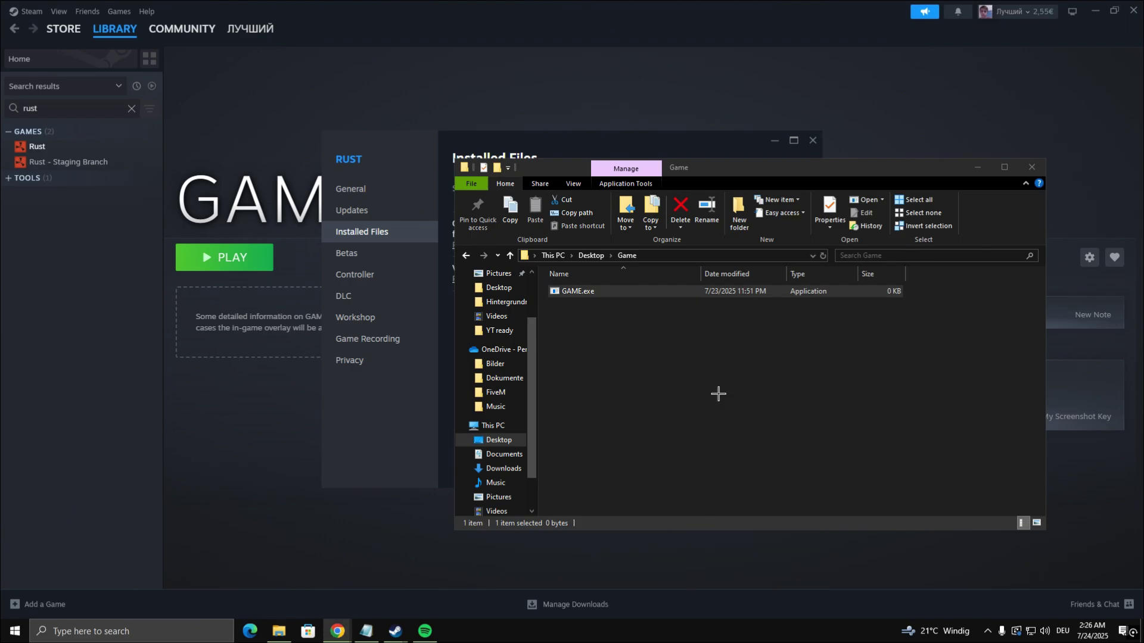
Search Windows for the Check for updates system setting and open it.
left_click(137, 631)
type("chec")
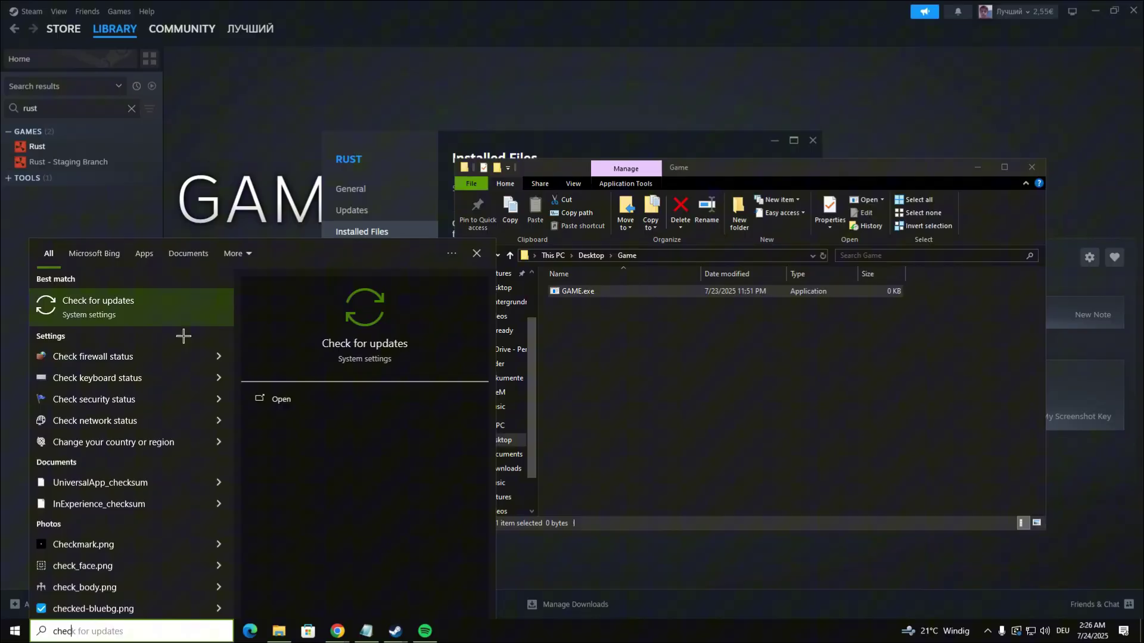
left_click(143, 310)
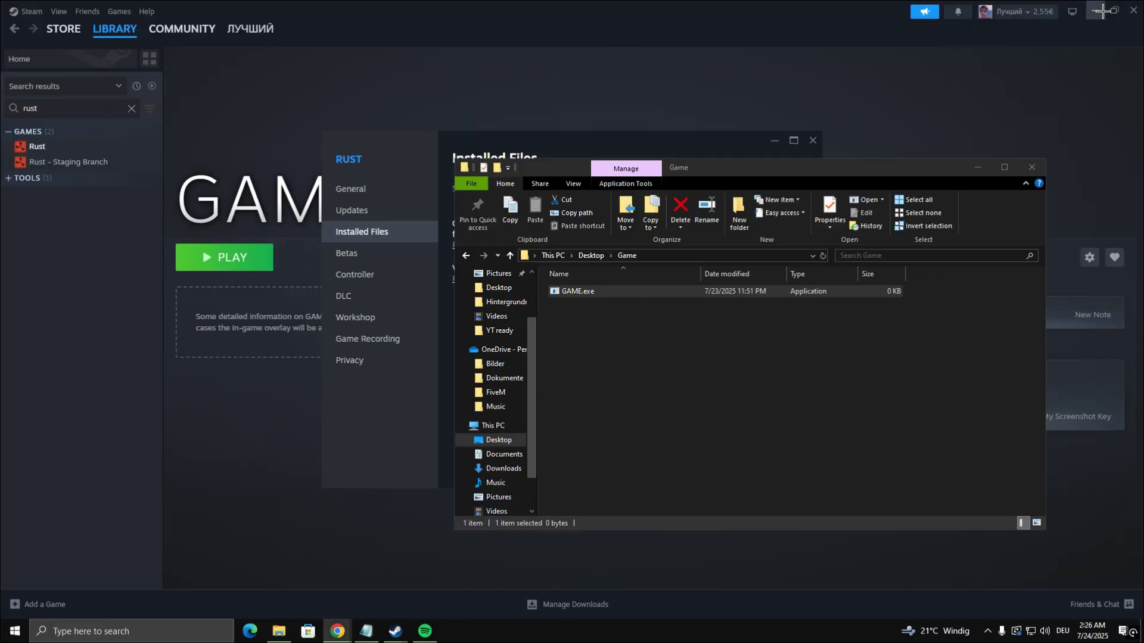
Minimize Steam, close the Game folder and the Rust properties, and open the Windows power options.
left_click(1103, 11)
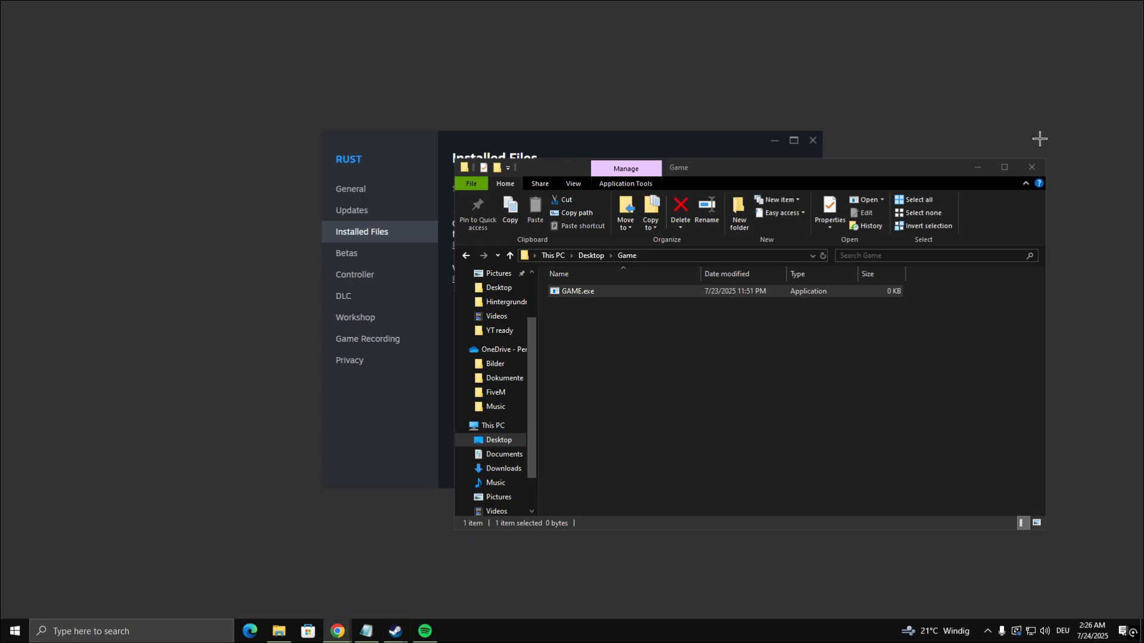
left_click(1031, 166)
left_click(813, 140)
left_click(14, 630)
left_click(13, 603)
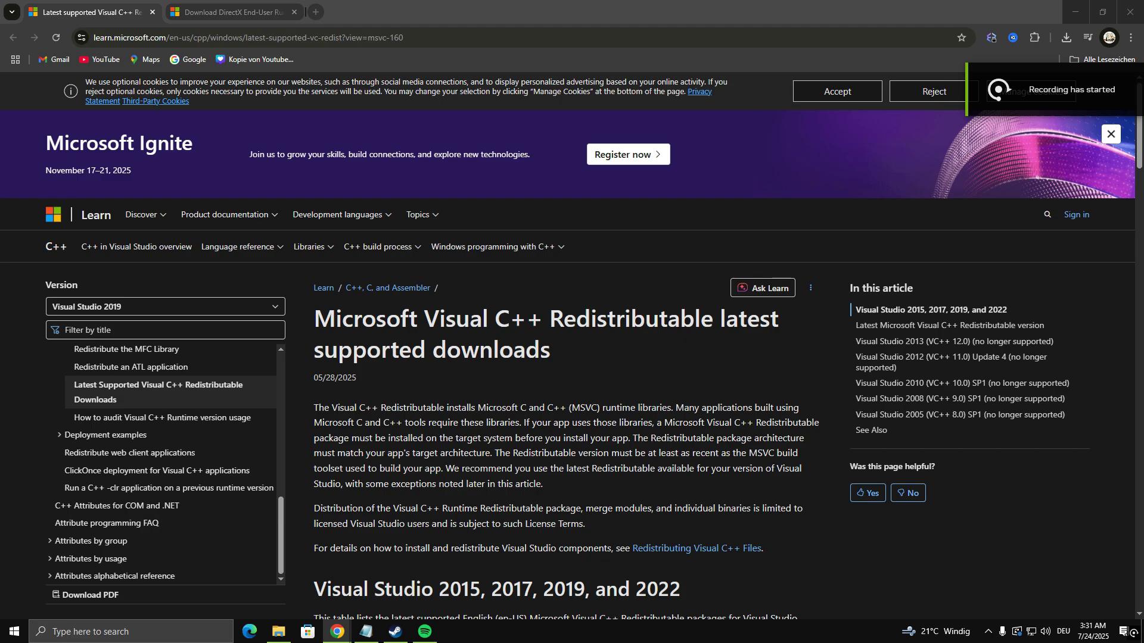
Download the DirectX End-User Runtime Web Installer in English from the Microsoft Download Center and launch it.
left_click(241, 7)
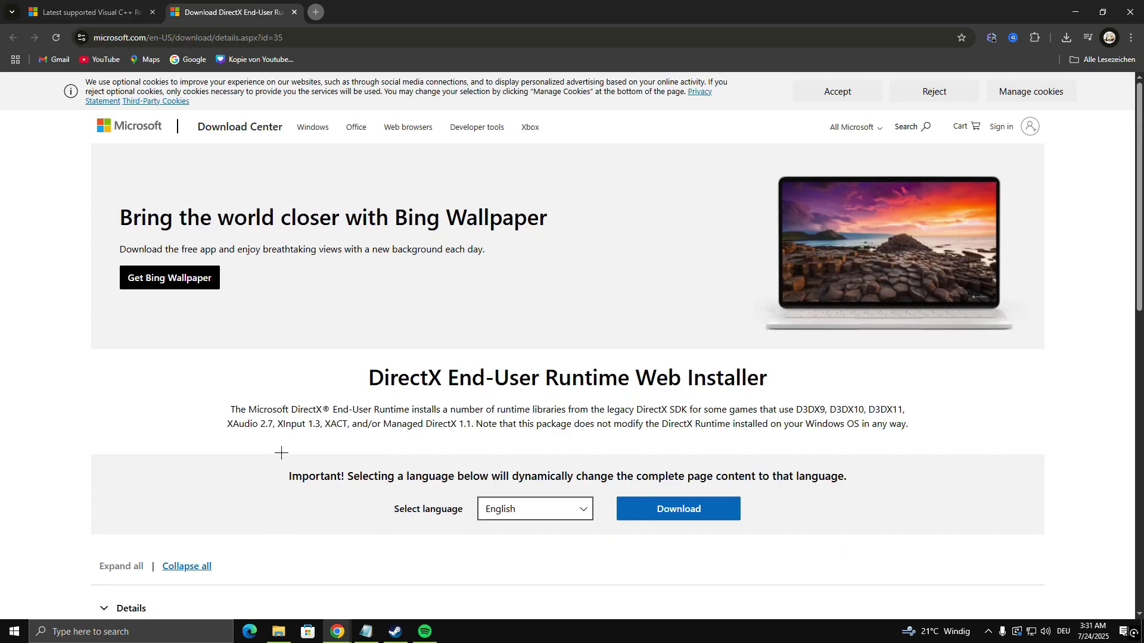
scroll(286, 448, "down", 1)
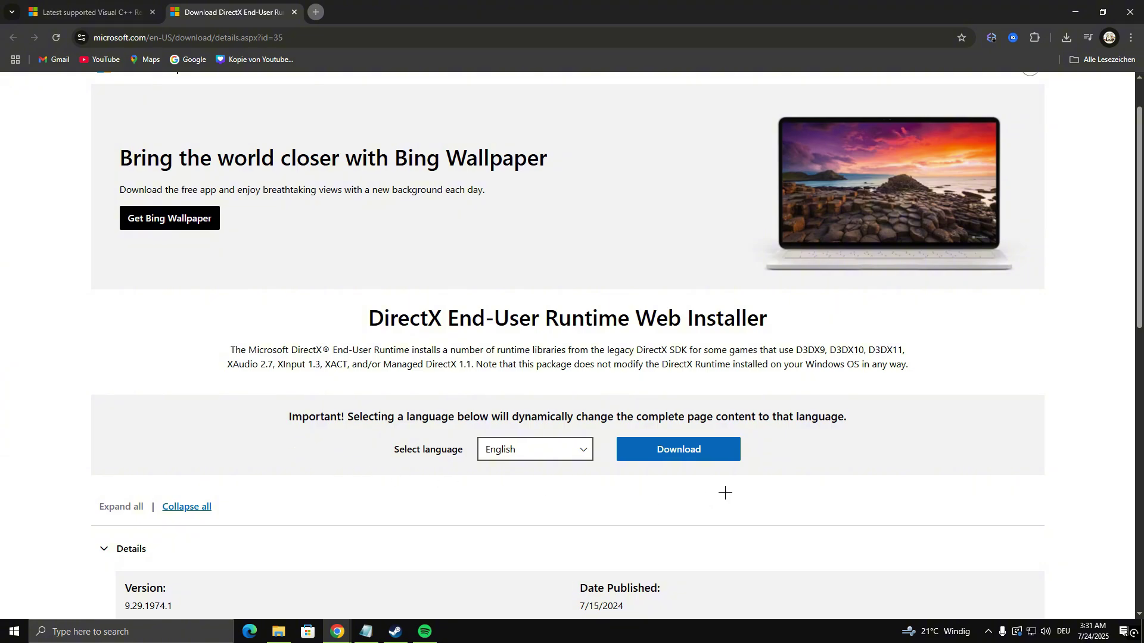
left_click(708, 448)
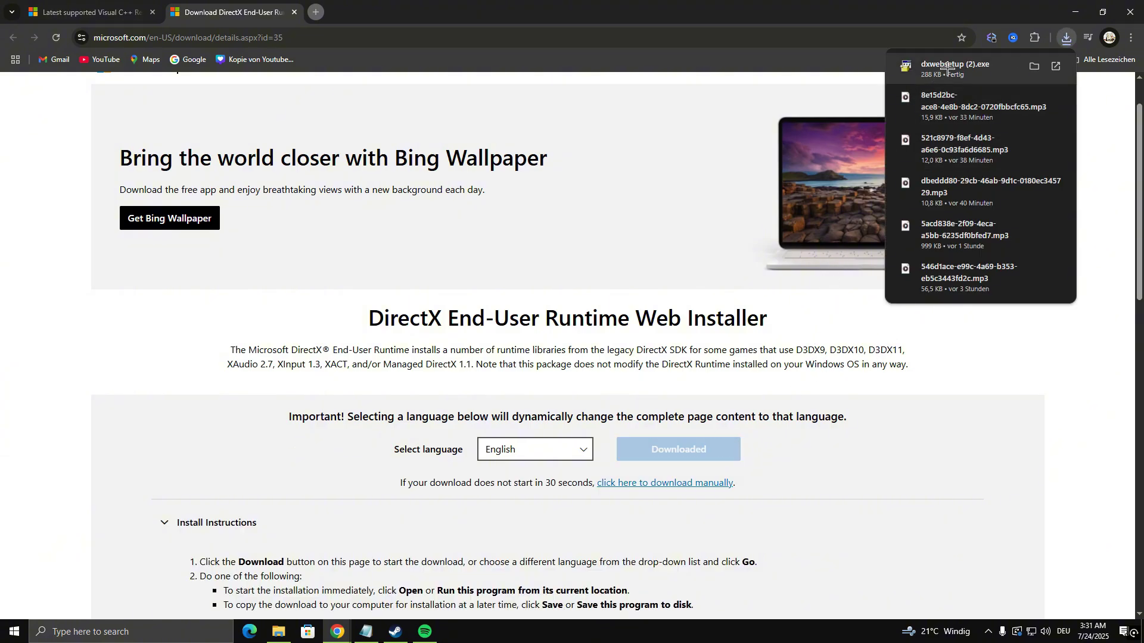
left_click(975, 70)
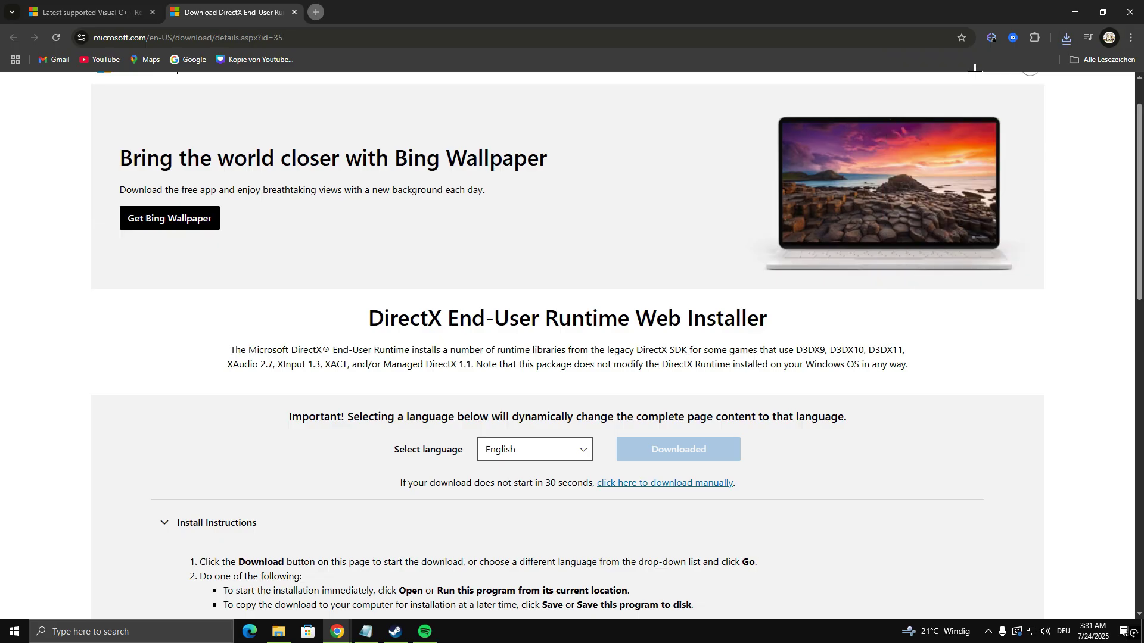
left_click(543, 395)
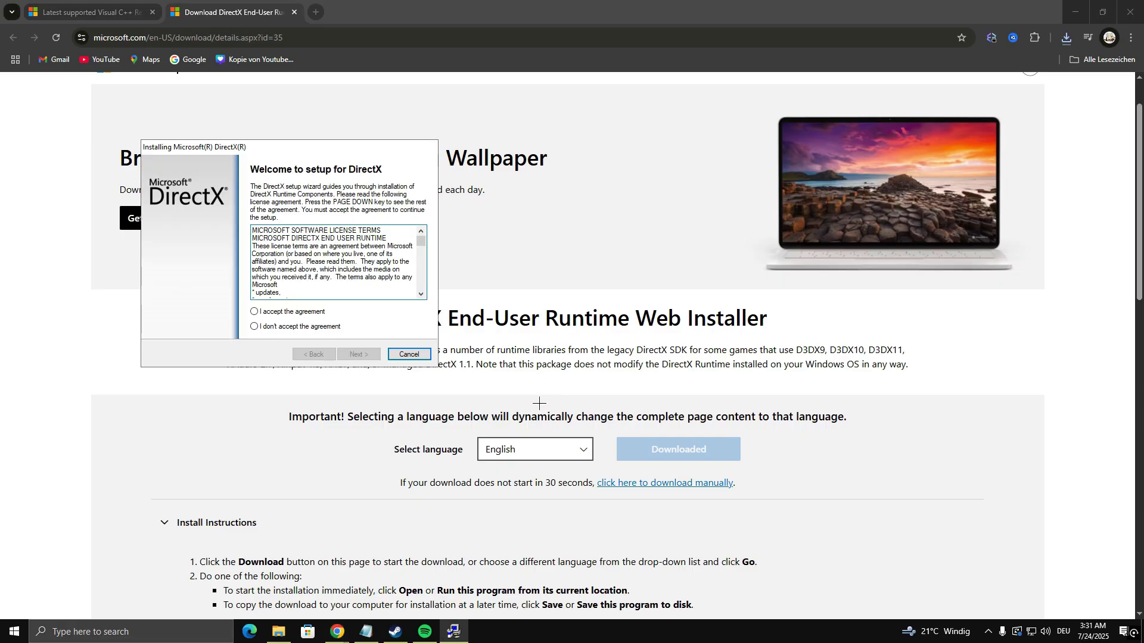
Accept the DirectX license agreement, decline the Bing Bar, and start installing the runtime components.
left_click(259, 311)
left_click(358, 354)
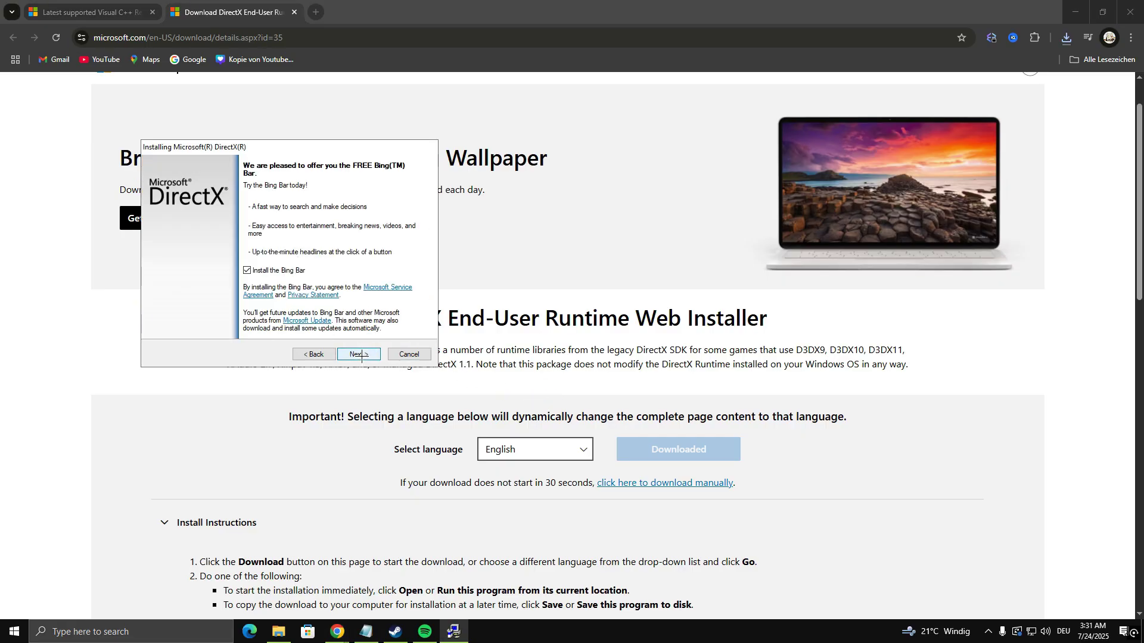
left_click(256, 270)
left_click(366, 353)
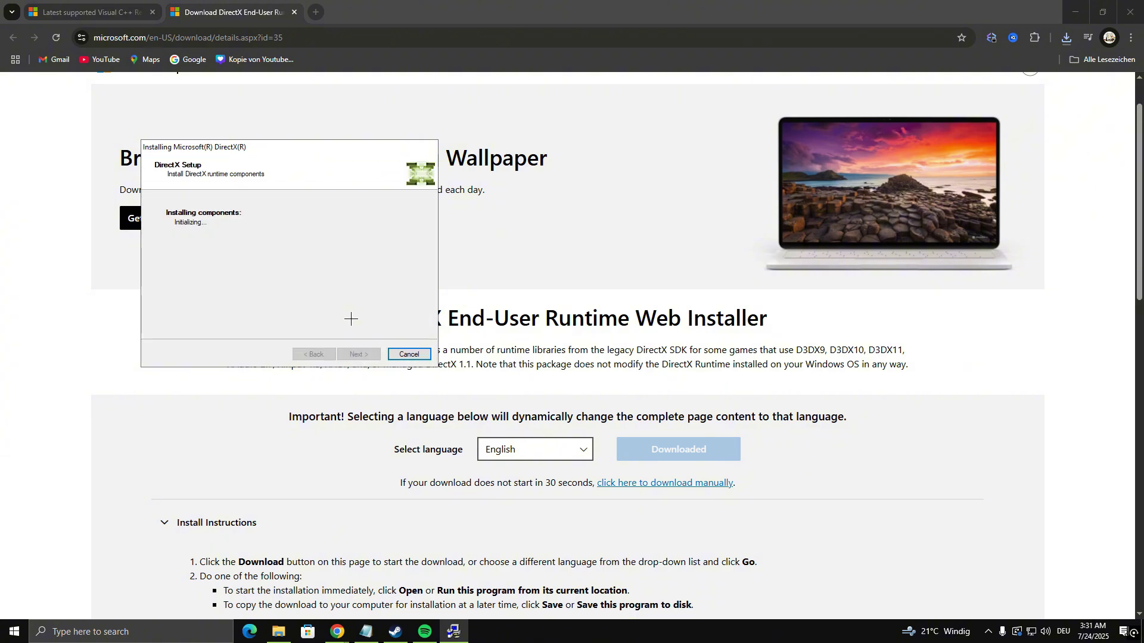
Download the ARM64, X86 and X64 installers of the latest Visual C++ Redistributable from the Microsoft Learn page.
left_click(104, 4)
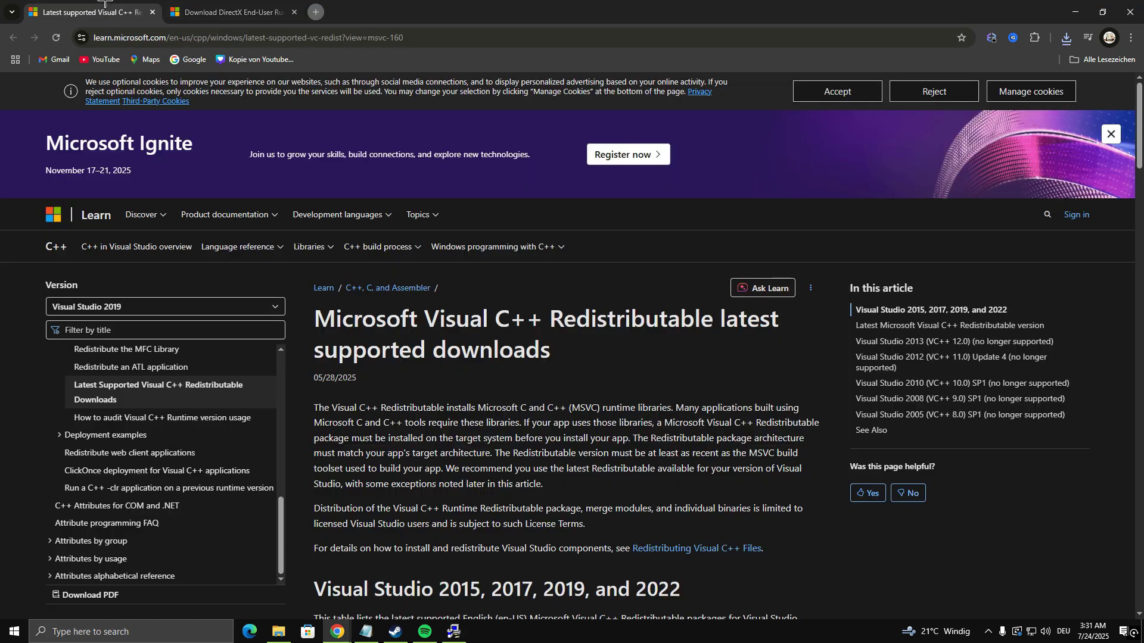
scroll(717, 325, "down", 10)
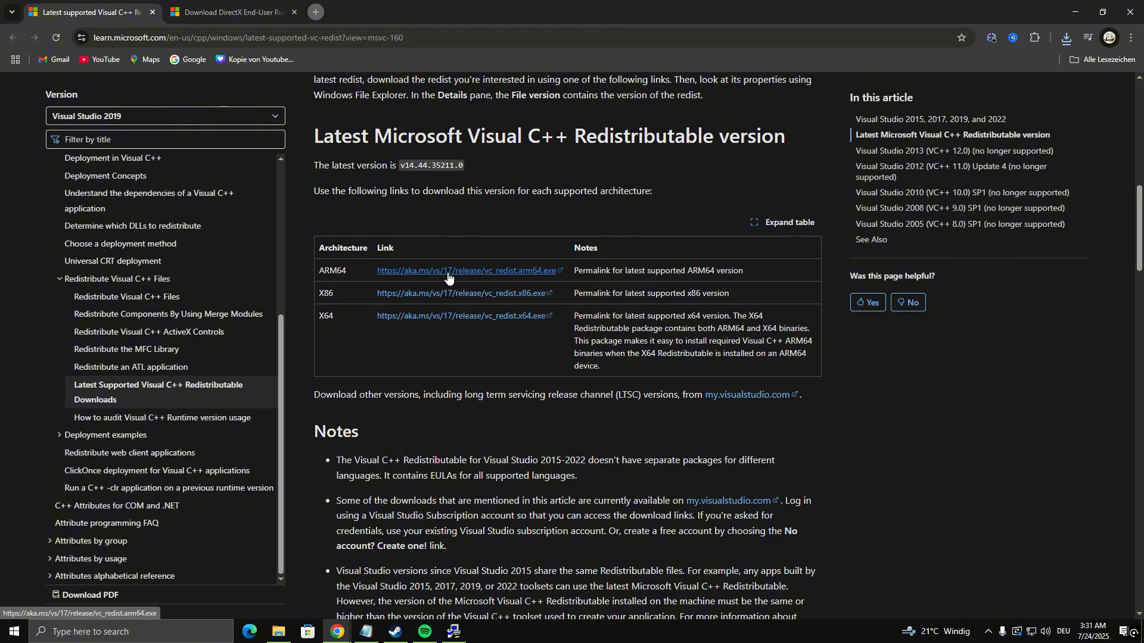
left_click(439, 295)
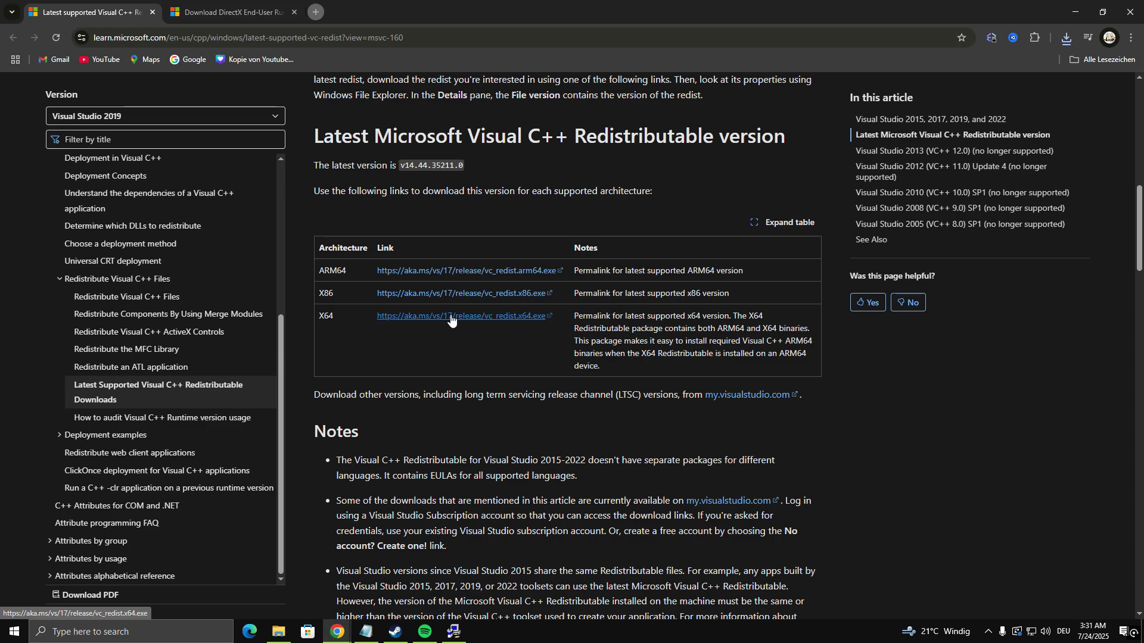
Launch the downloaded VC_redist.x64 installer, accept its license terms, install the redistributable, and close the setup without restarting.
left_click(1067, 36)
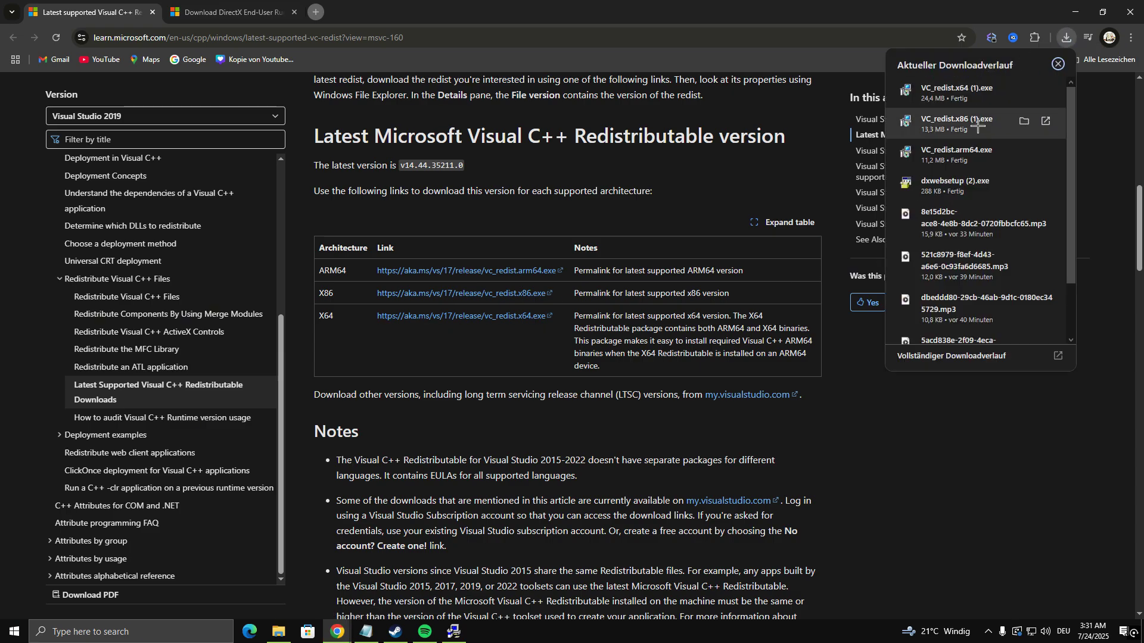
left_click(990, 98)
left_click(442, 362)
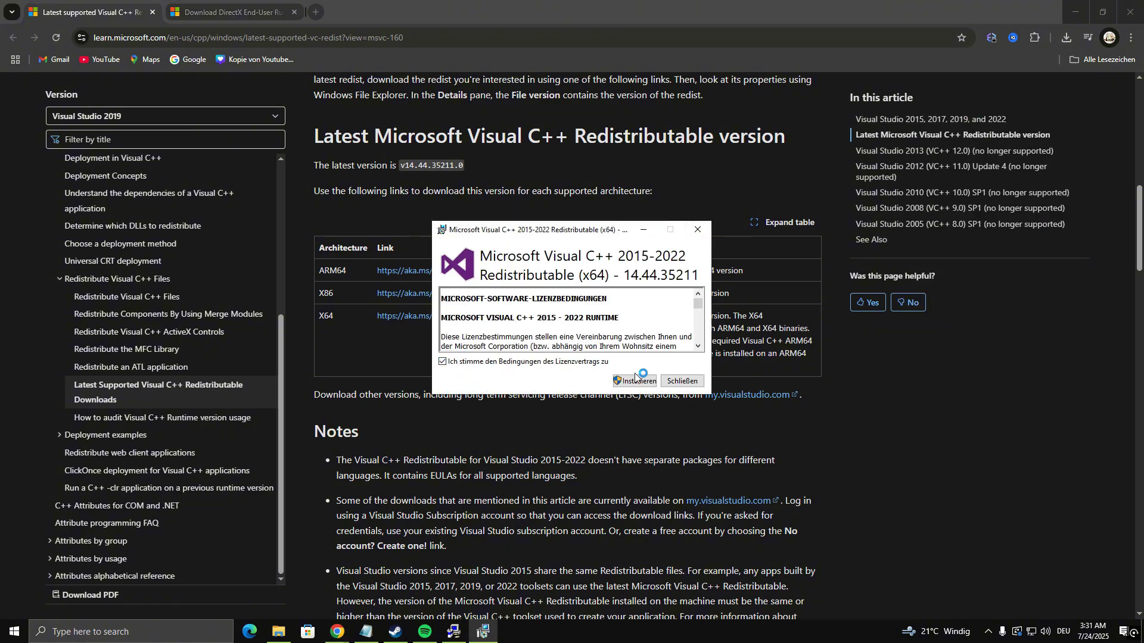
left_click(634, 381)
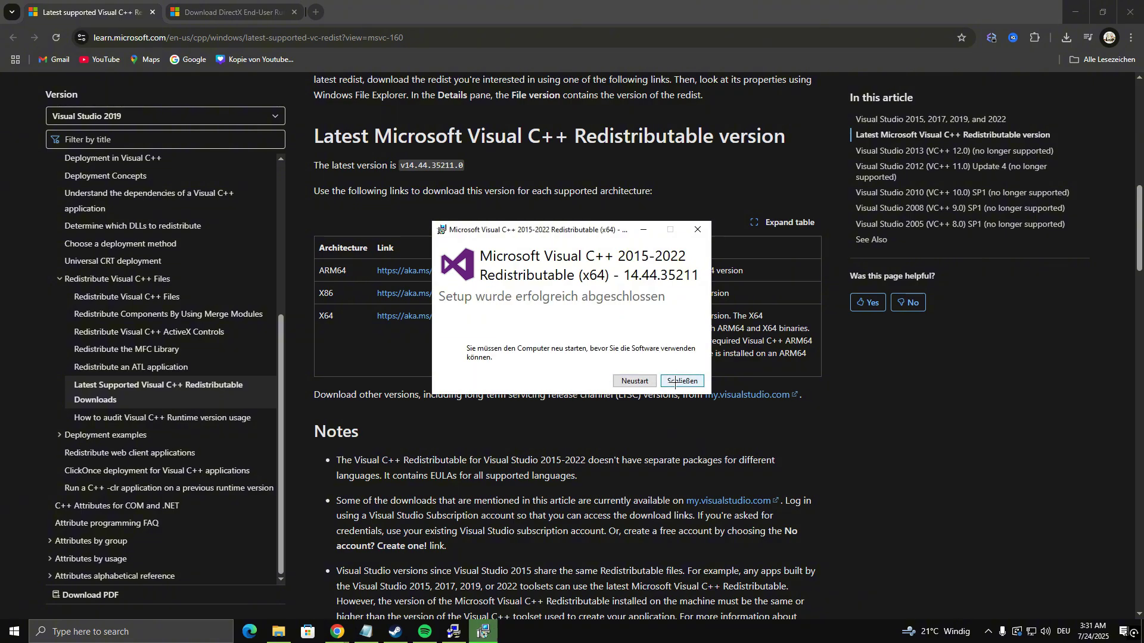
left_click(675, 382)
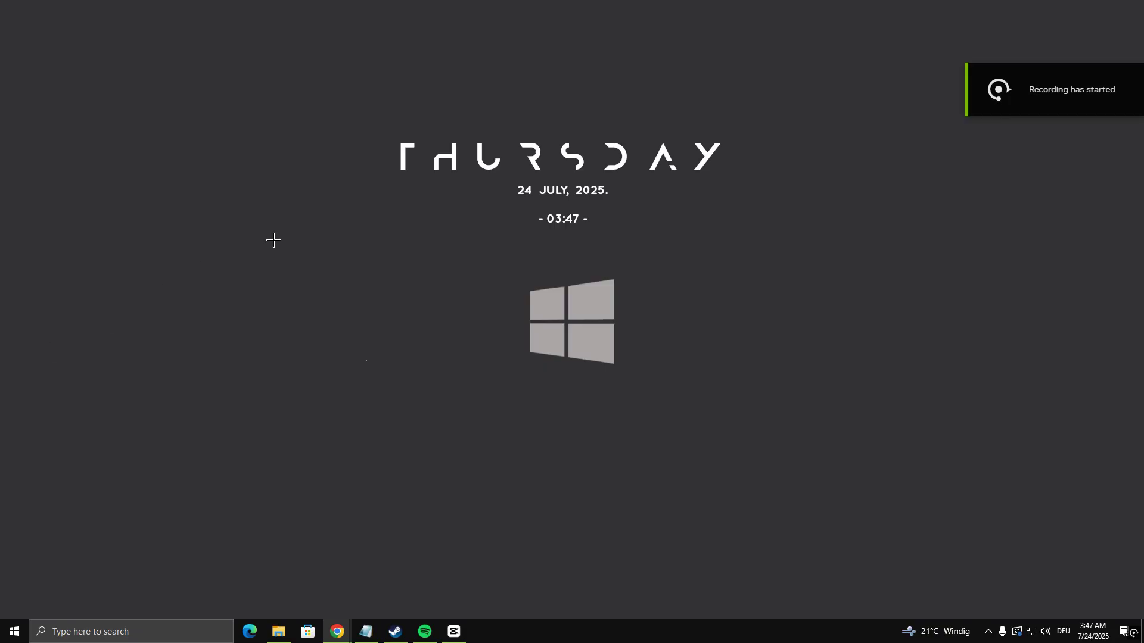
Search Windows for cmd and open Command Prompt as administrator, approving the User Account Control request.
left_click(108, 630)
type("cmd")
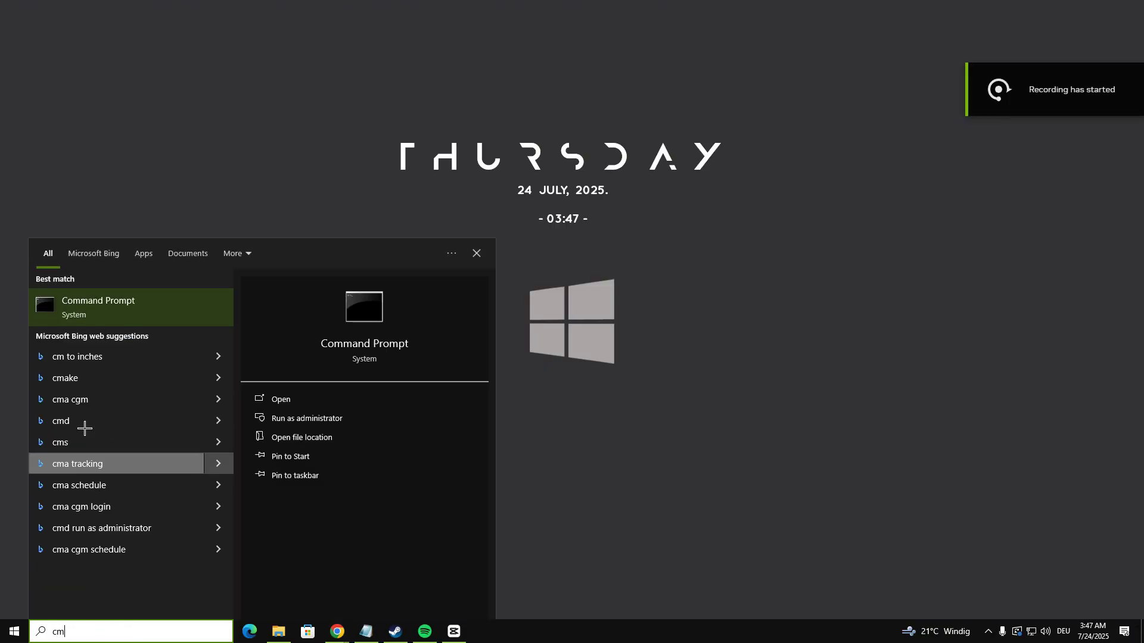
right_click(94, 294)
left_click(140, 304)
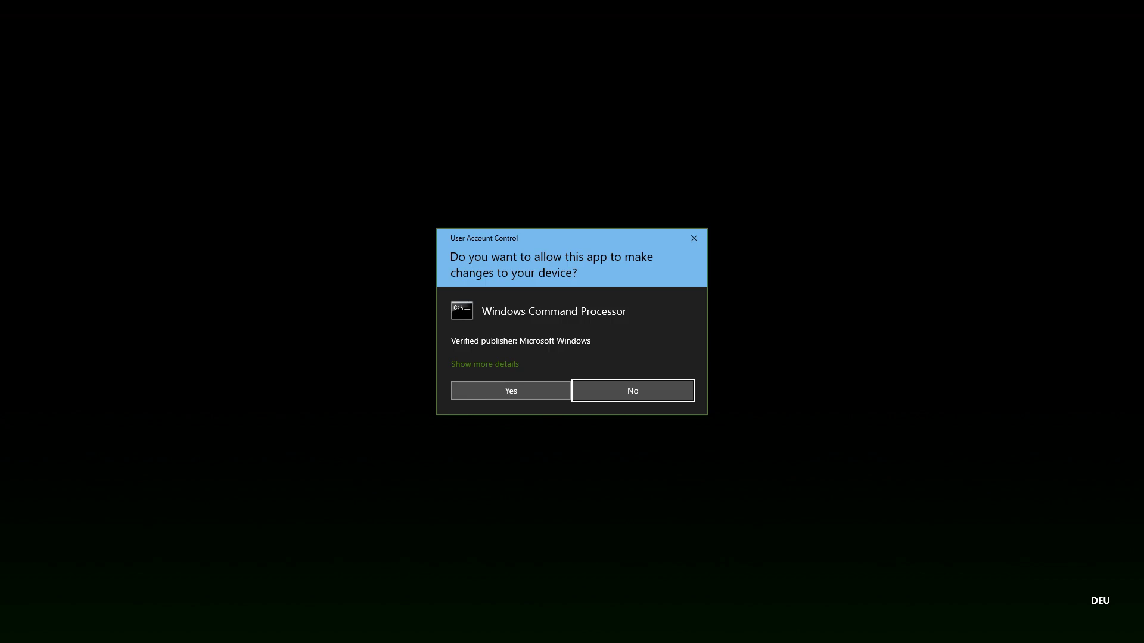
left_click(538, 390)
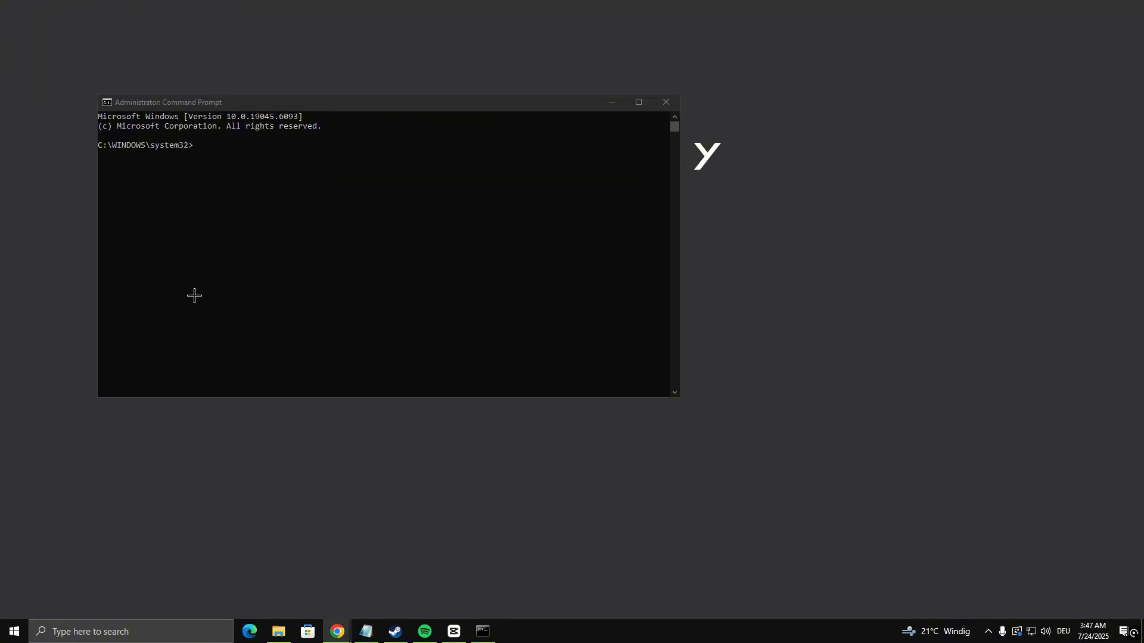
Try to scan the protected system files with the command sfc /scanow and look through its output.
left_click(237, 152)
type("sfc /scanow")
key("Return")
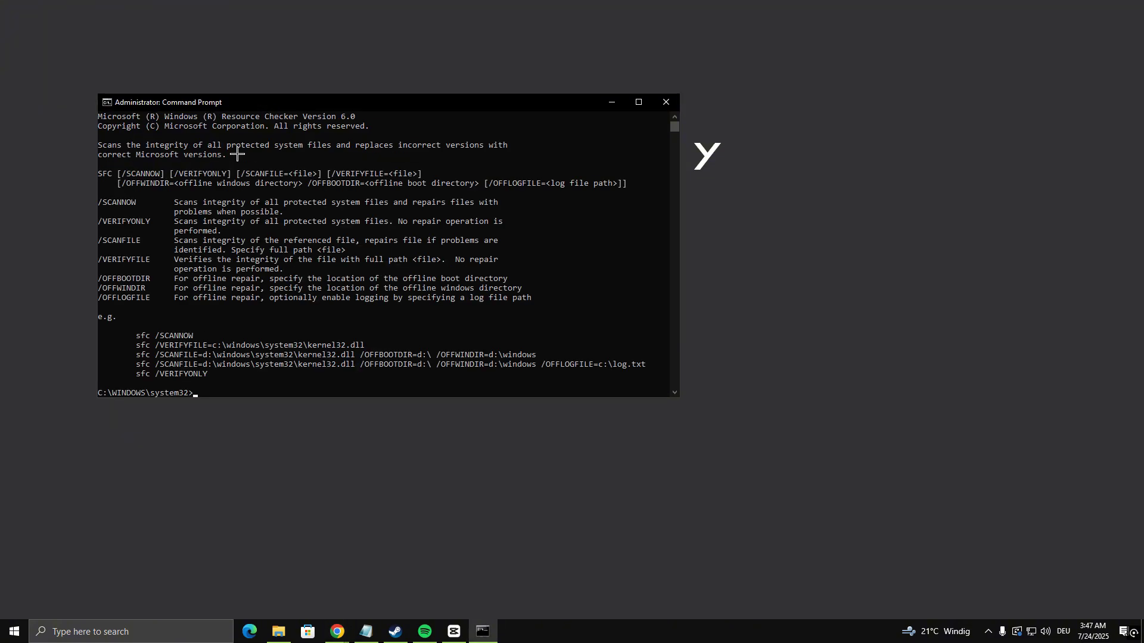
scroll(286, 220, "down", 2)
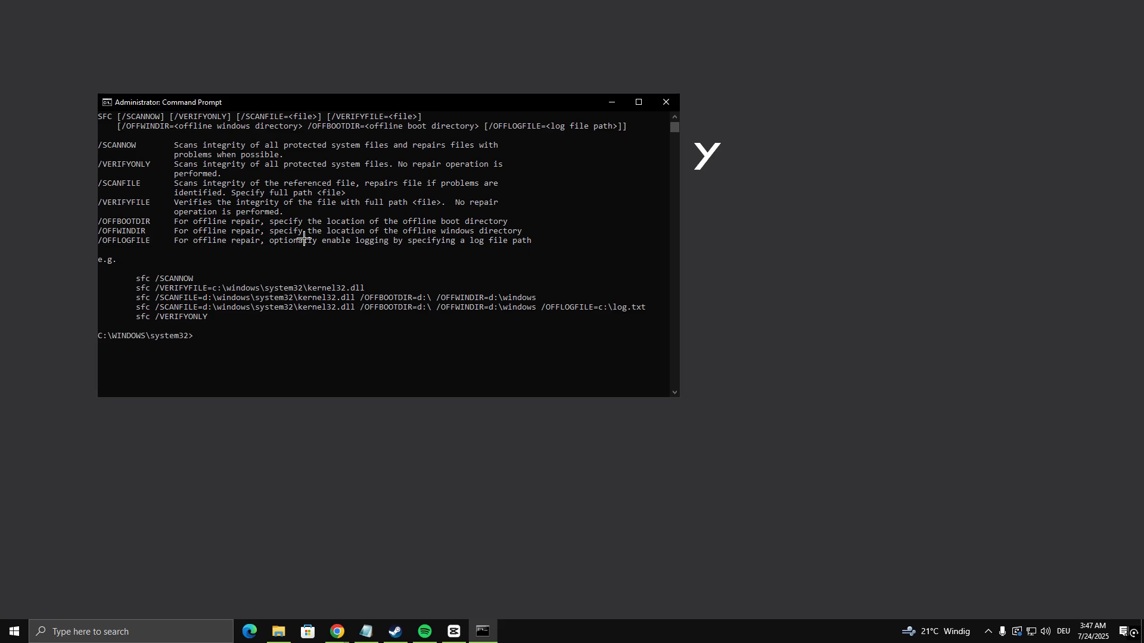
scroll(321, 259, "down", 1)
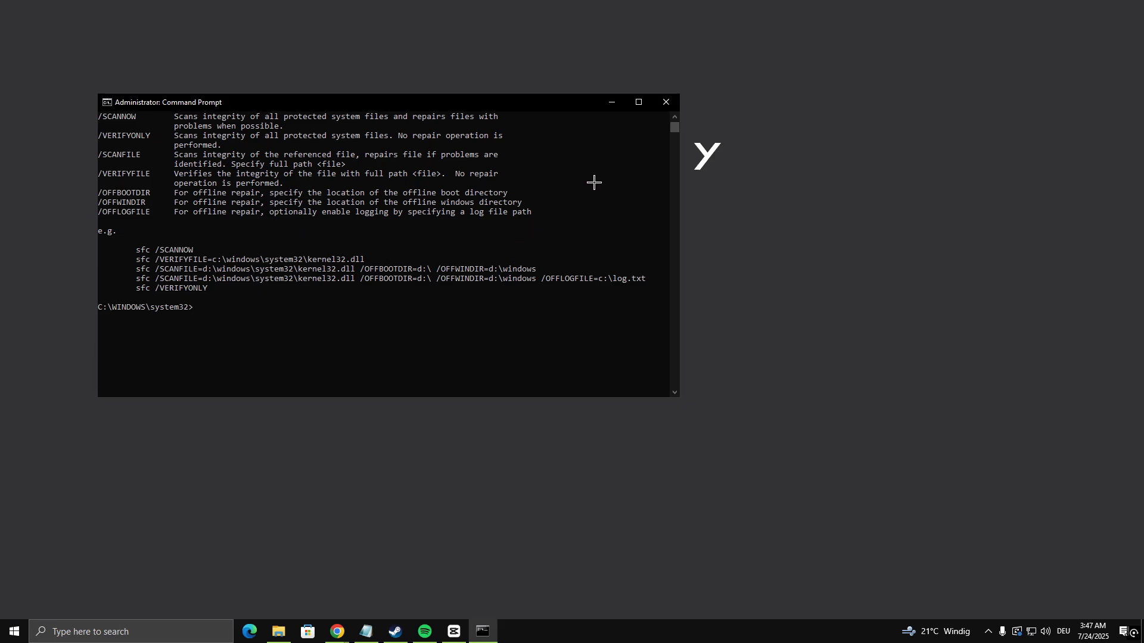
Close the Command Prompt and open the Windows power options.
left_click(666, 102)
left_click(14, 632)
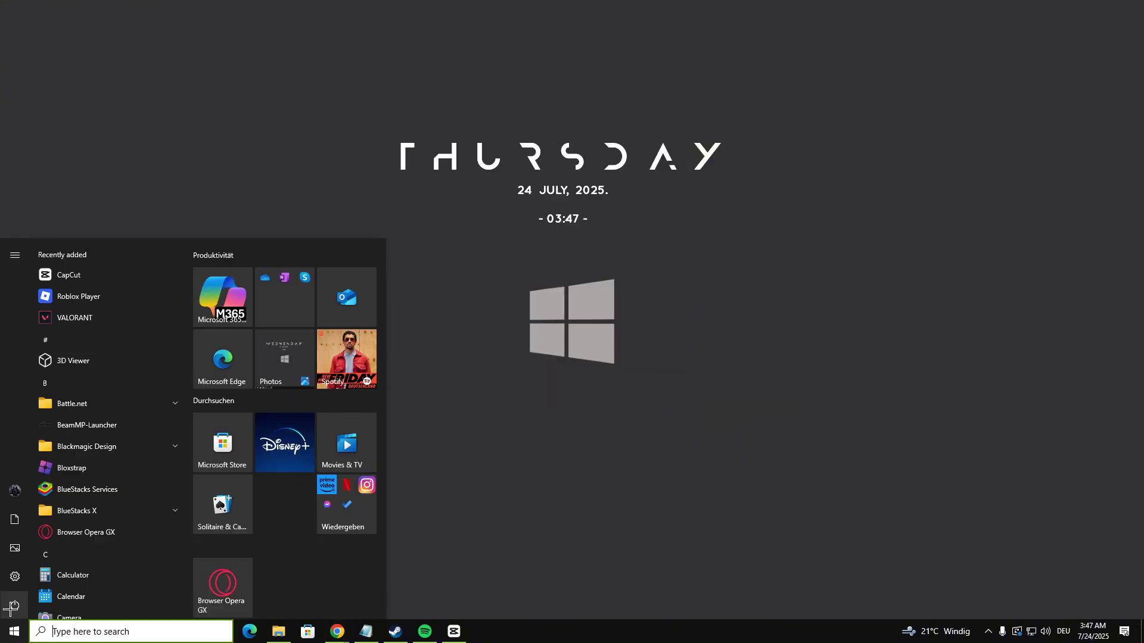
left_click(15, 605)
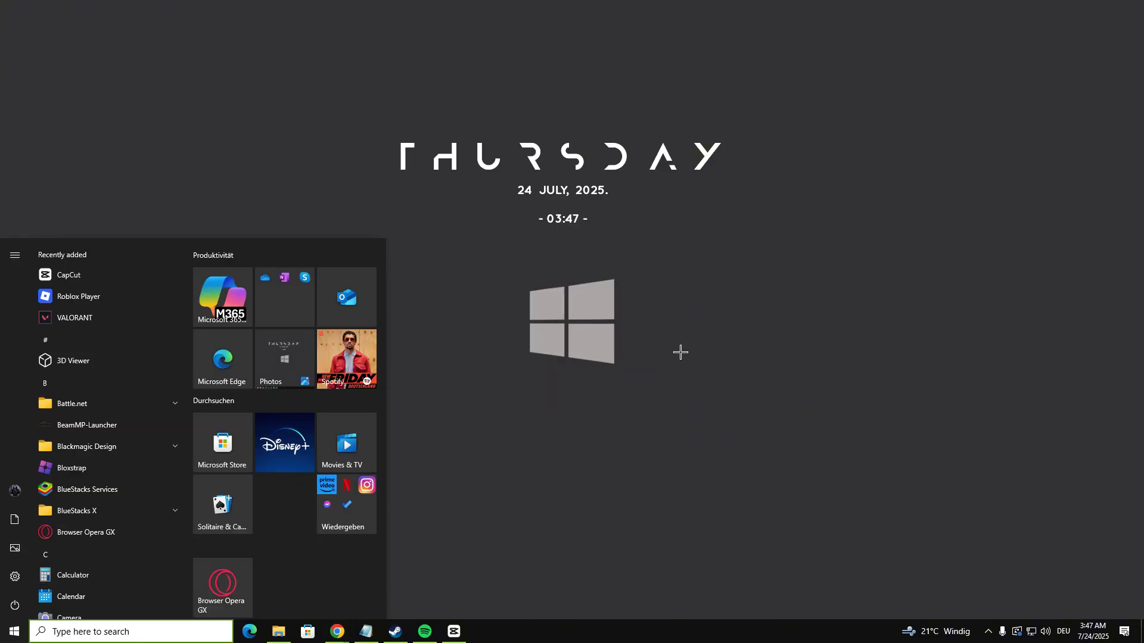